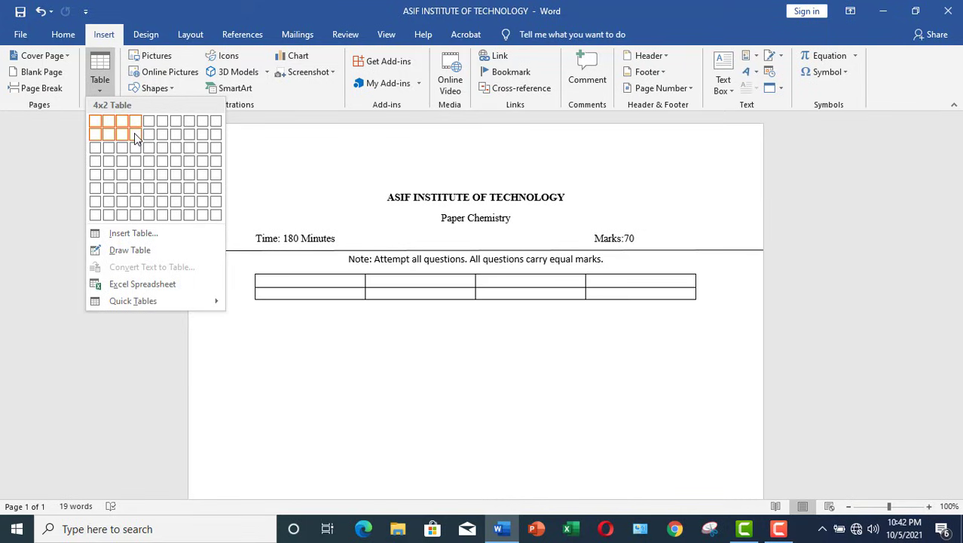
# - Insert a four-column, two-row table and merge its top row into a single cell
pyautogui.click(134, 132)
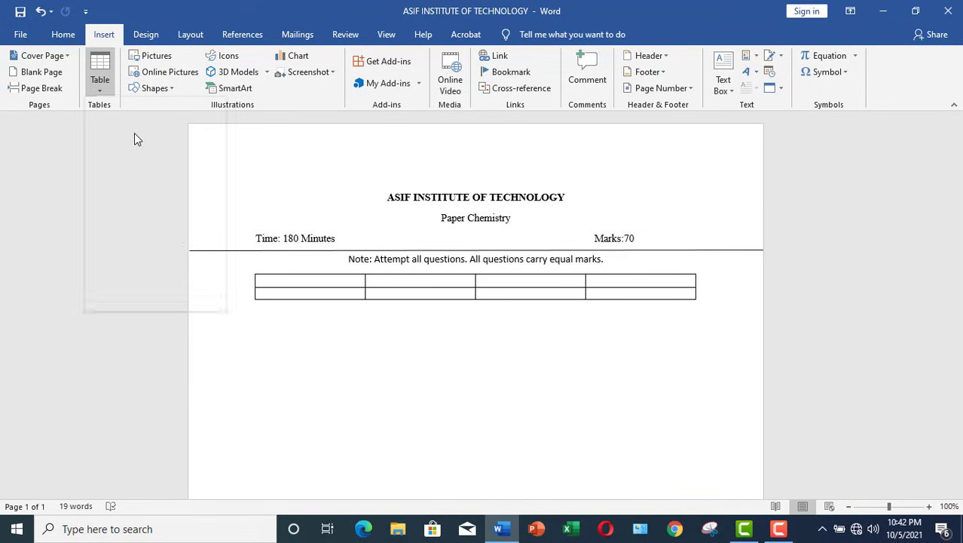
pyautogui.moveTo(295, 280); pyautogui.dragTo(631, 277)
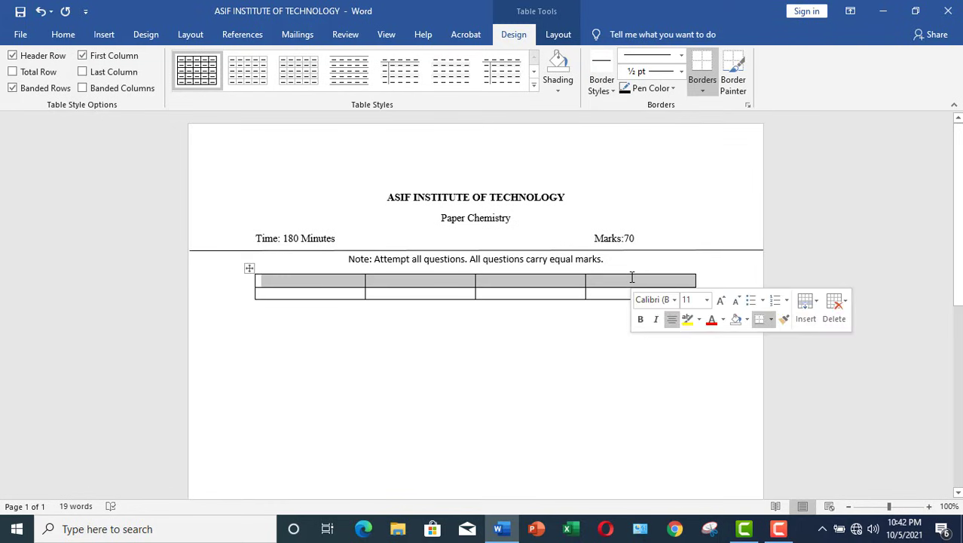
pyautogui.rightClick(631, 277)
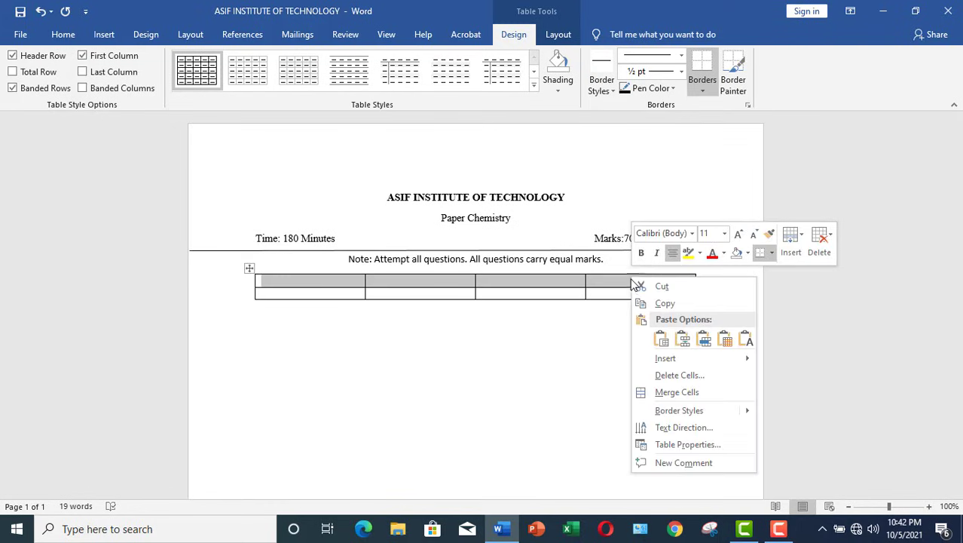
pyautogui.click(673, 393)
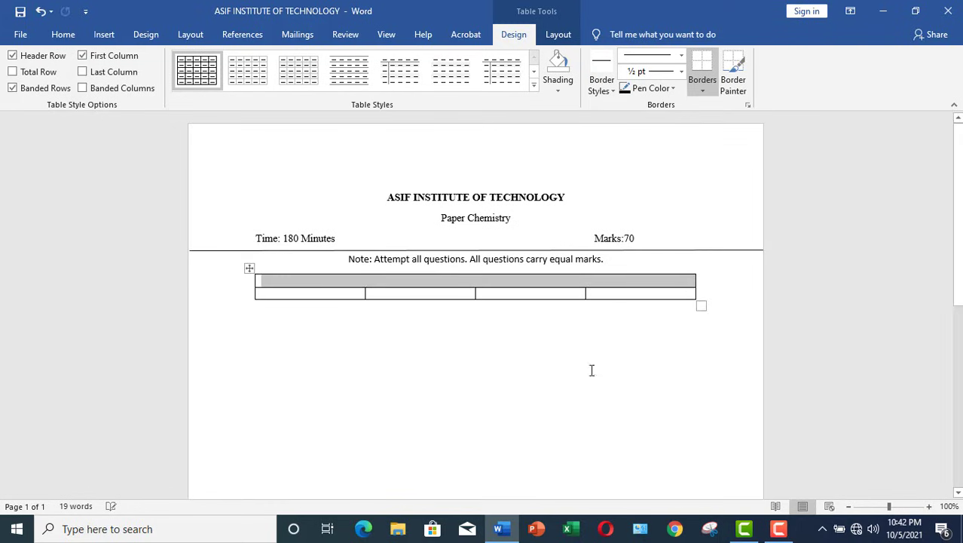
pyautogui.click(295, 281)
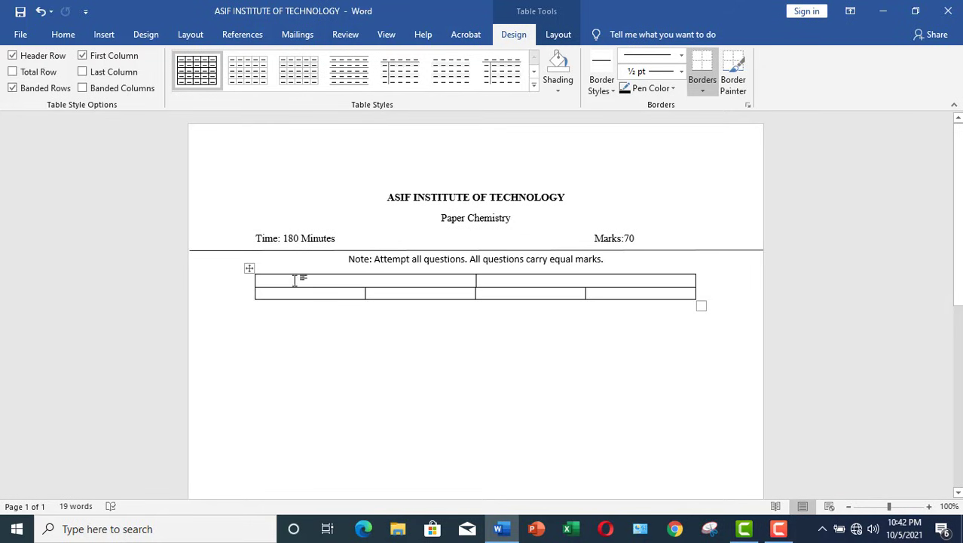
# - Type 'Q.1 What is the lightest element in periodic table?' above options (a) Hydrogen through sodium
pyautogui.click(58, 37)
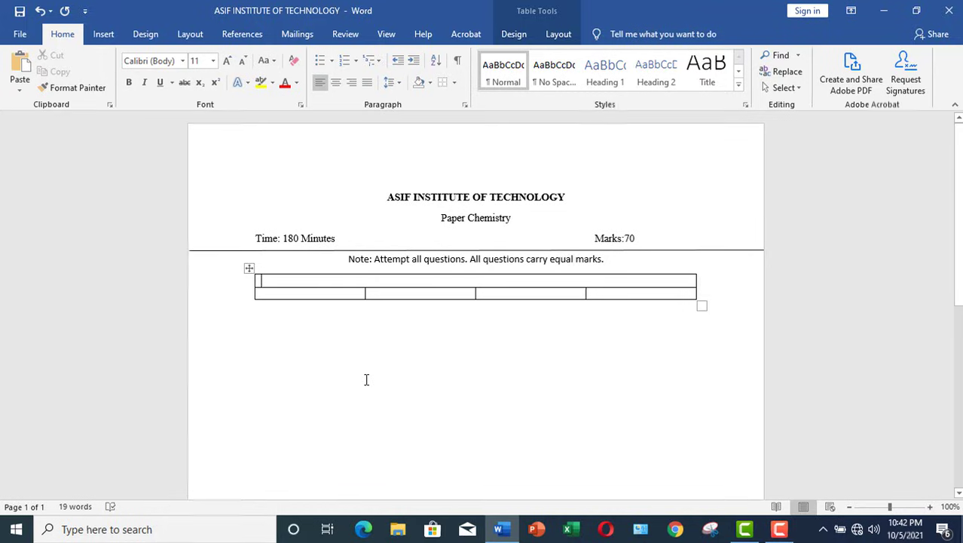
pyautogui.write('Q')
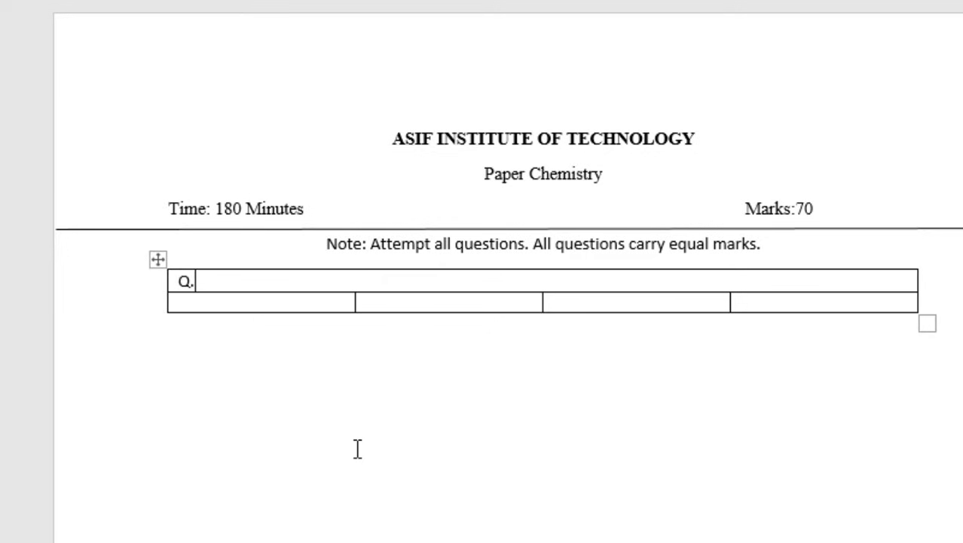
pyautogui.write('.1 What is the li')
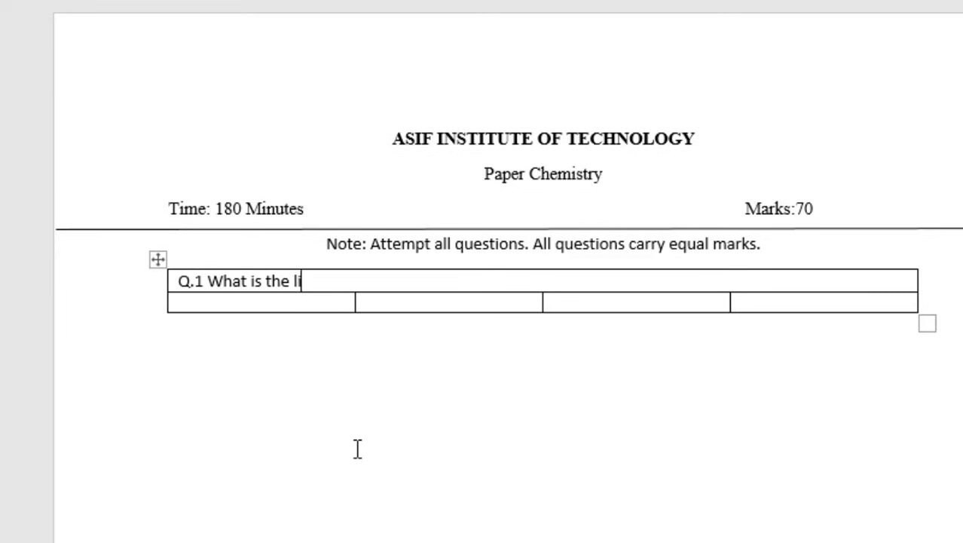
pyautogui.write('ghtest')
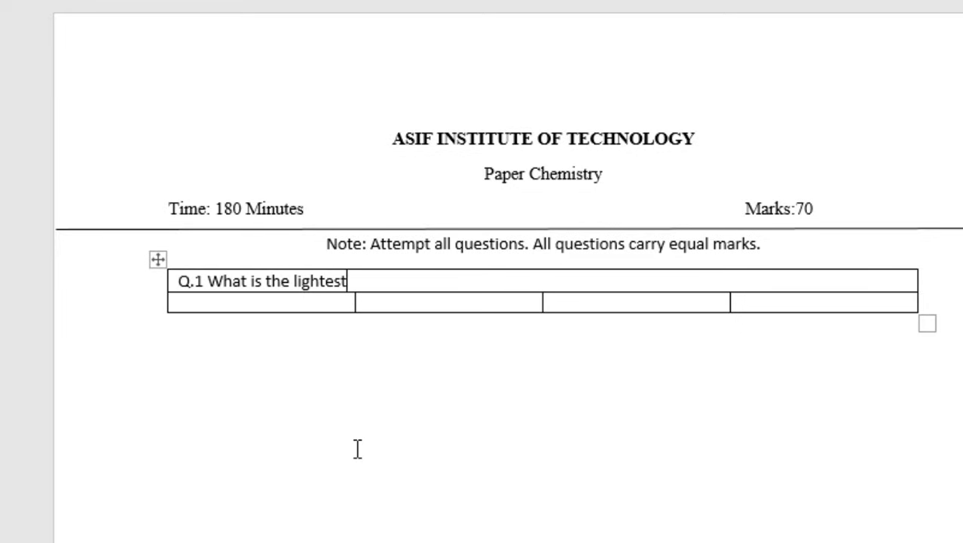
pyautogui.write(' element i')
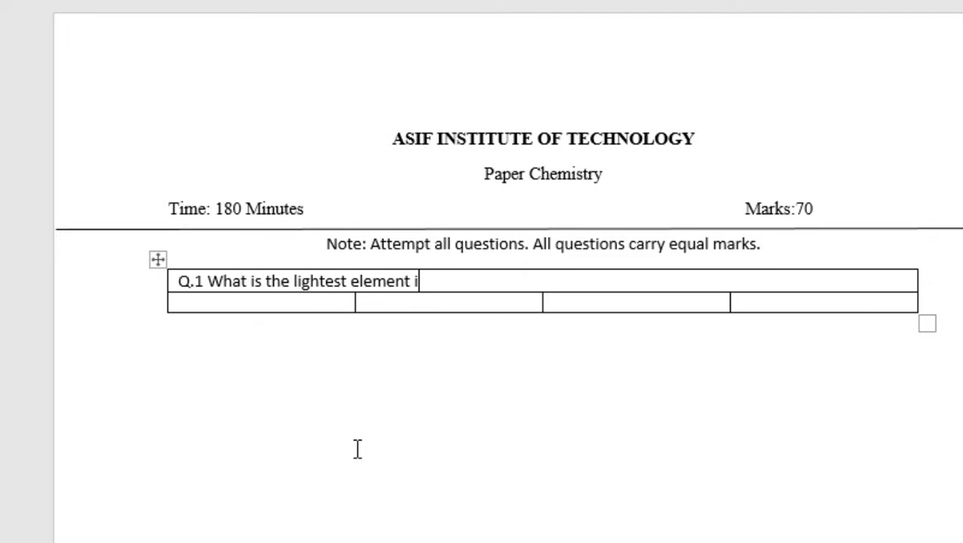
pyautogui.write('n periodic')
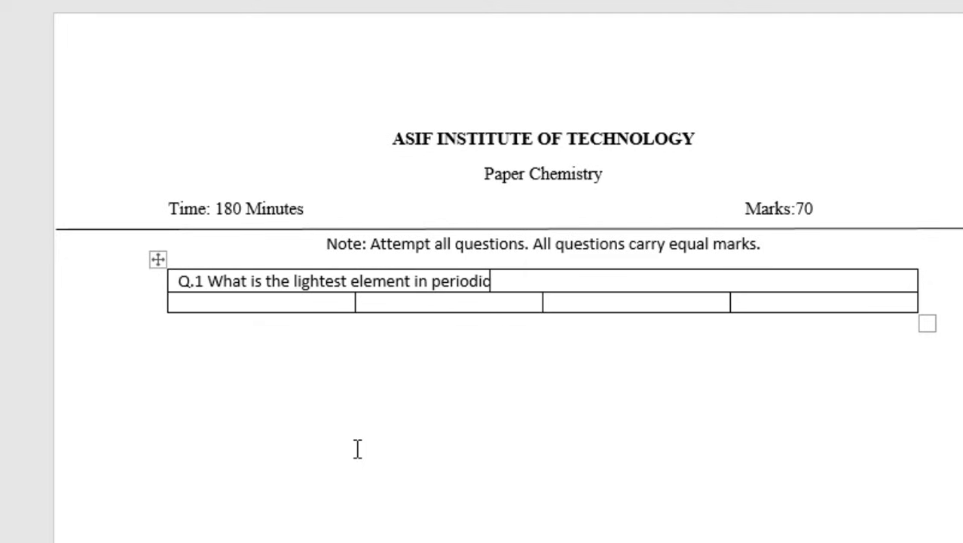
pyautogui.write(' table?')
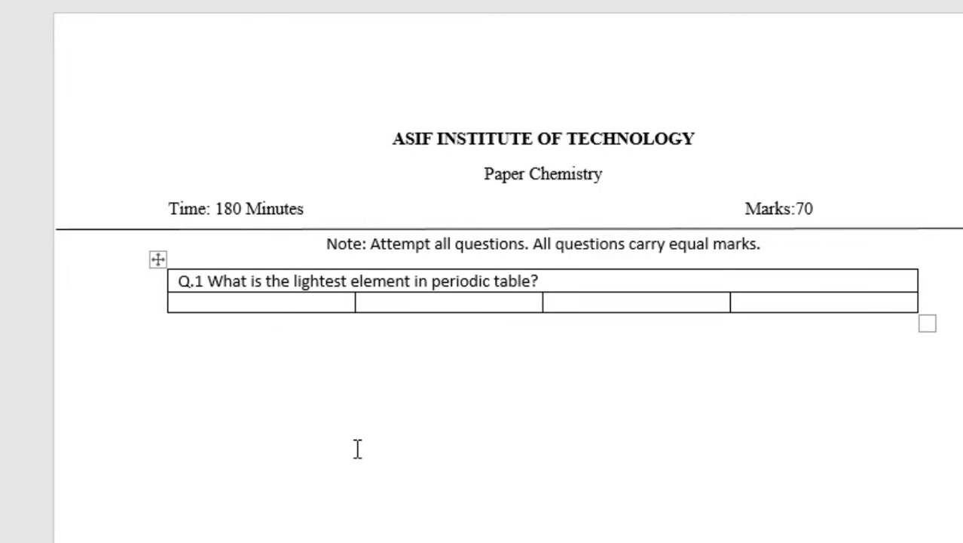
pyautogui.write('(a) H')
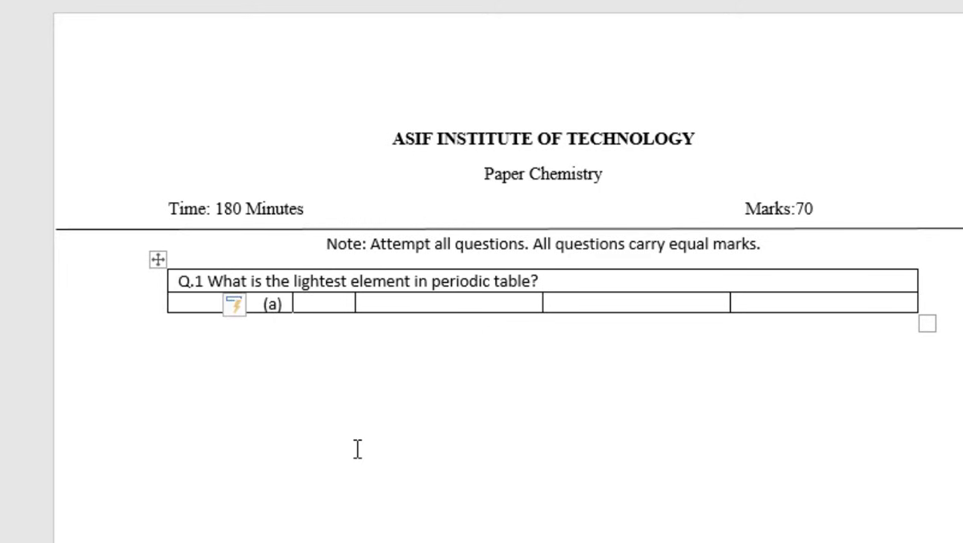
pyautogui.write('ydrogen')
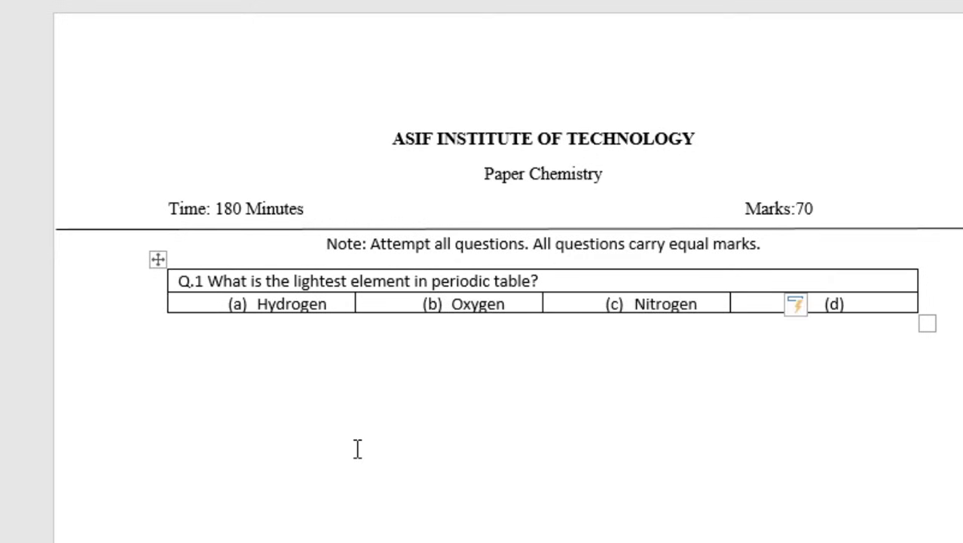
pyautogui.write('sodium')
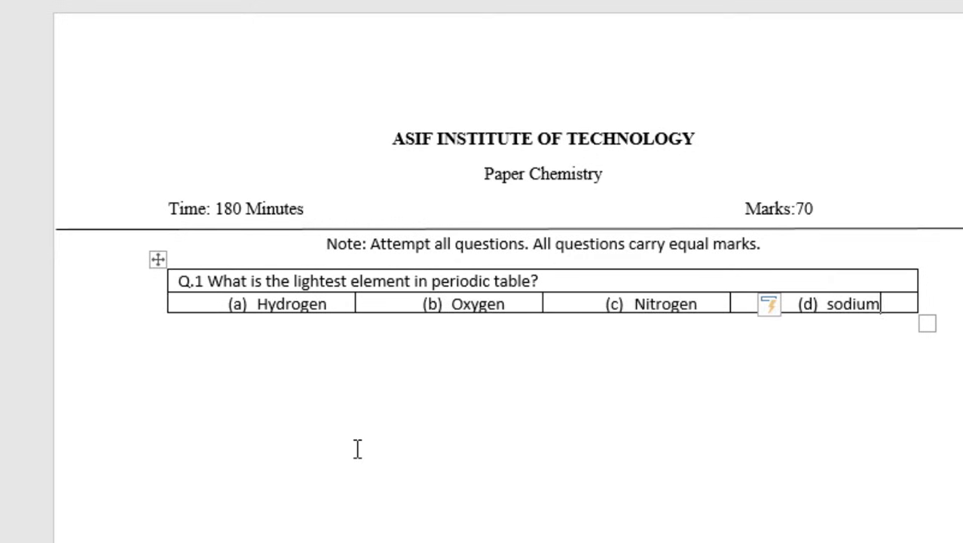
pyautogui.click(155, 260)
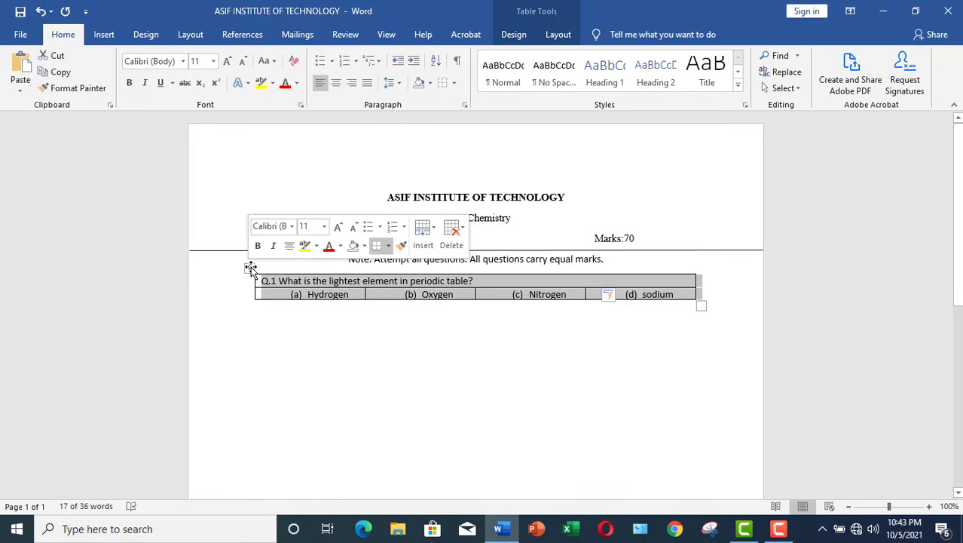
# - Copy the Q.1 question table and paste two copies directly below it
pyautogui.rightClick(249, 269)
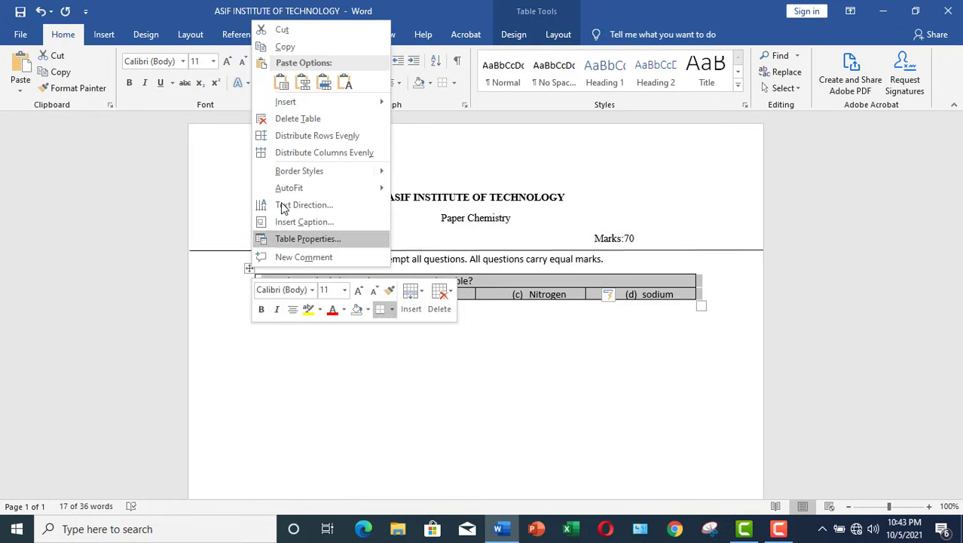
pyautogui.click(296, 47)
pyautogui.click(370, 314)
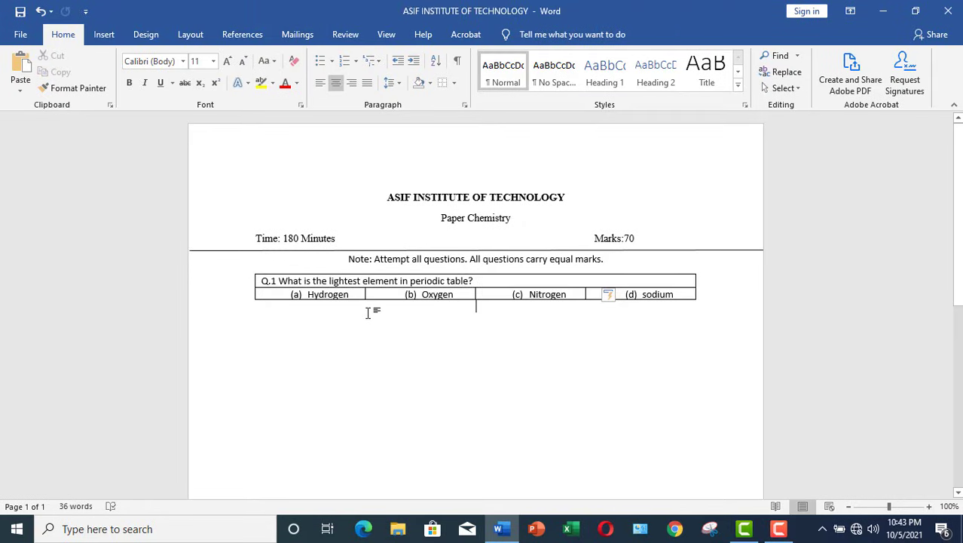
pyautogui.hotkey('ctrl', 'v')
pyautogui.hotkey('ctrl', 'v')
pyautogui.hotkey('ctrl', 'v')
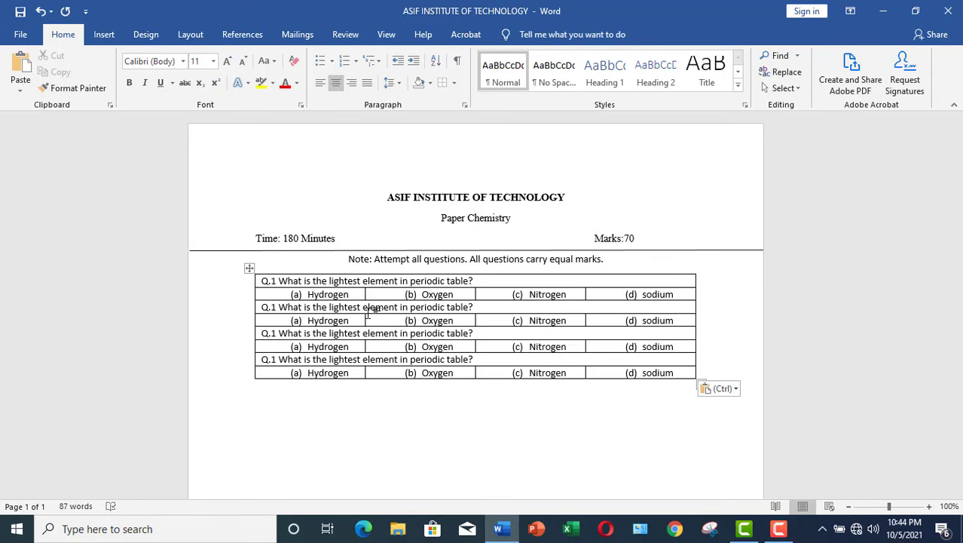
pyautogui.hotkey('ctrl', 'v')
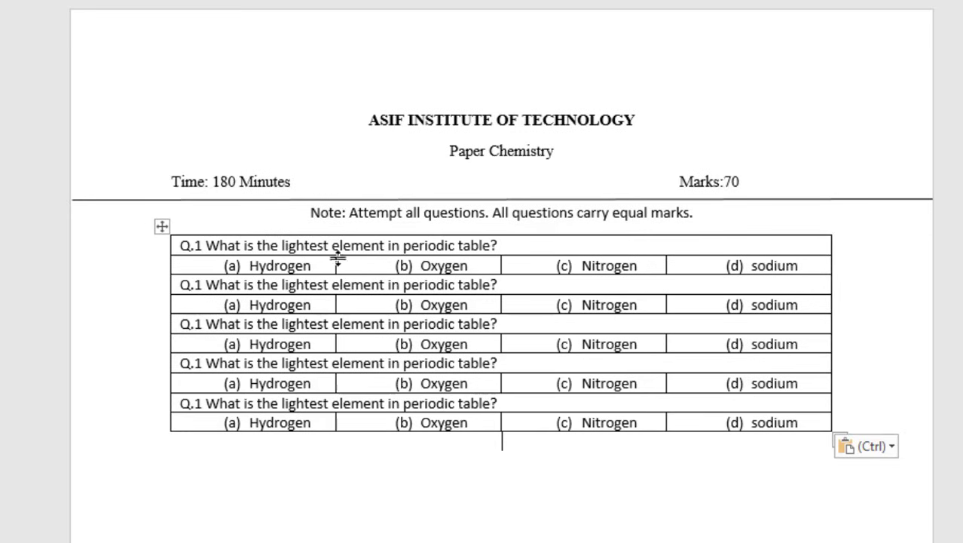
# - Apply No Border to the whole question table
pyautogui.click(165, 227)
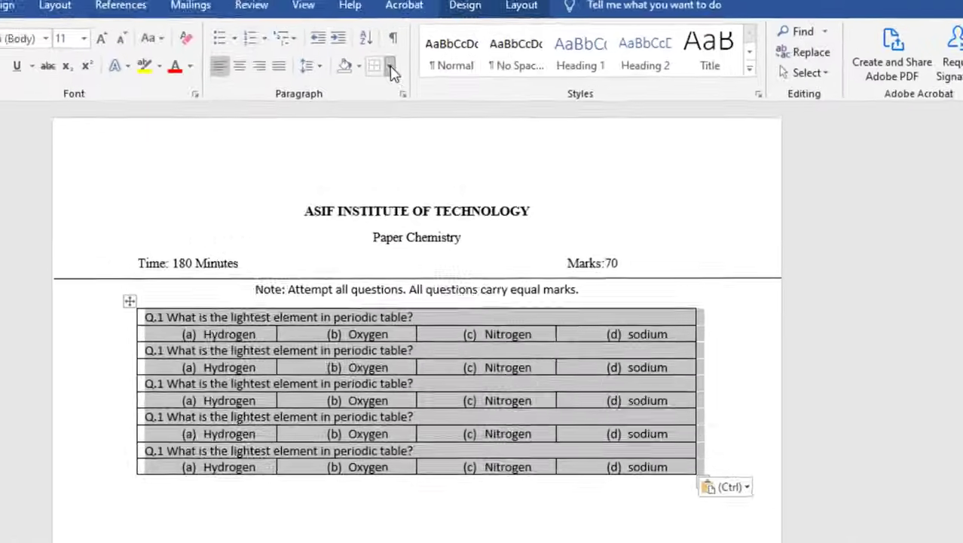
pyautogui.click(391, 70)
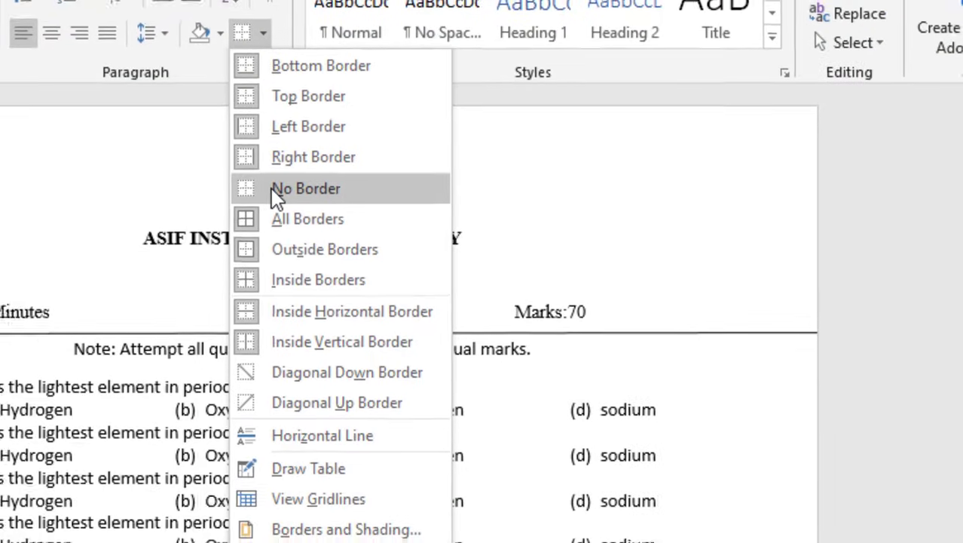
pyautogui.click(271, 188)
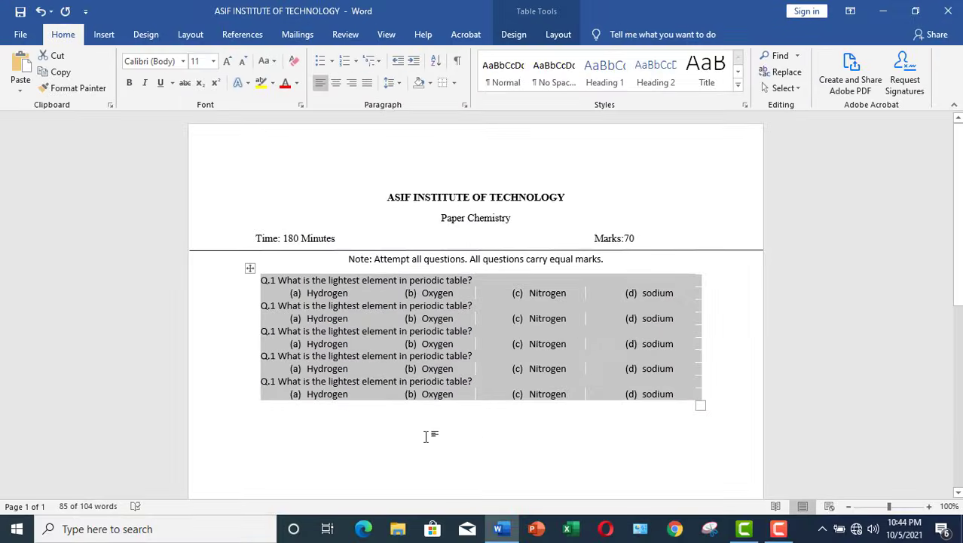
pyautogui.click(426, 437)
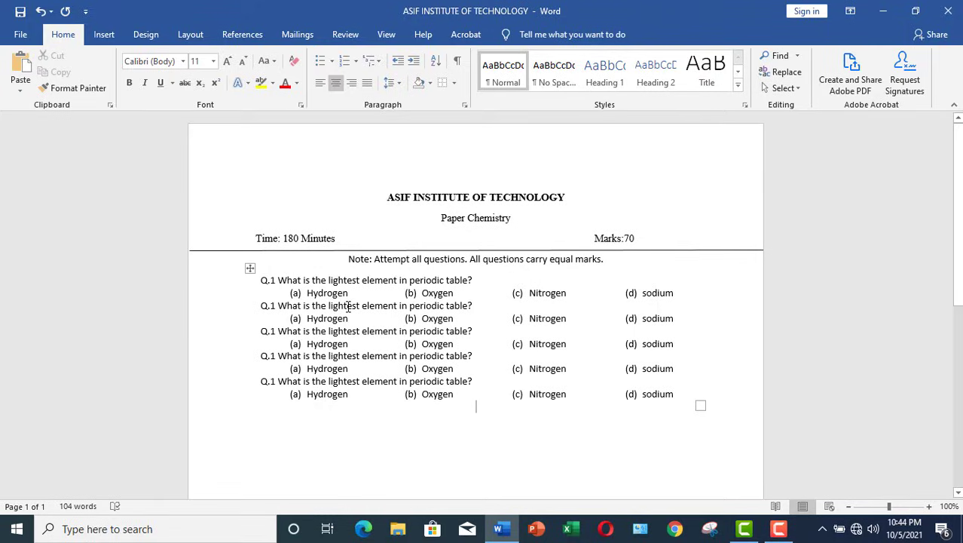
# - Undo the last change, then copy the Q.1 template table and paste two more copies below
pyautogui.hotkey('ctrl', 'z')
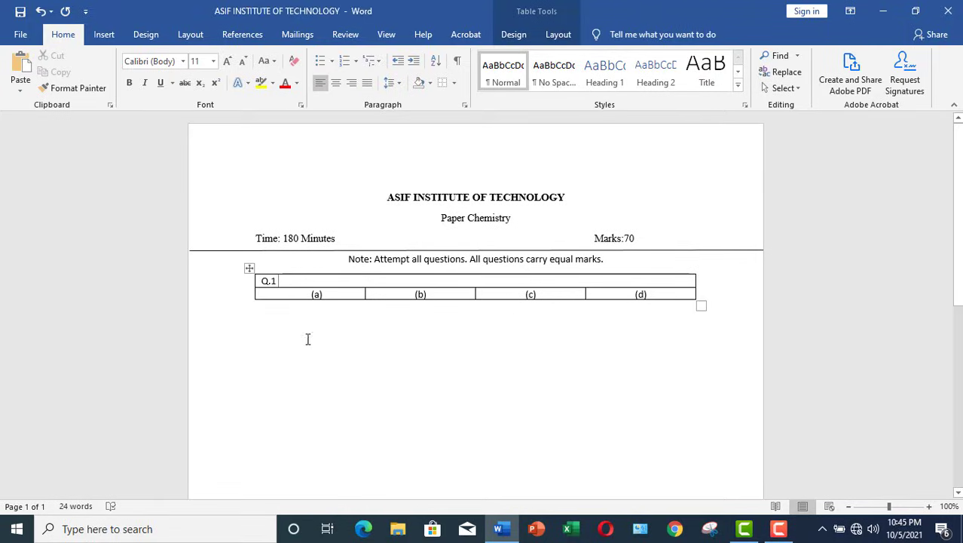
pyautogui.click(308, 339)
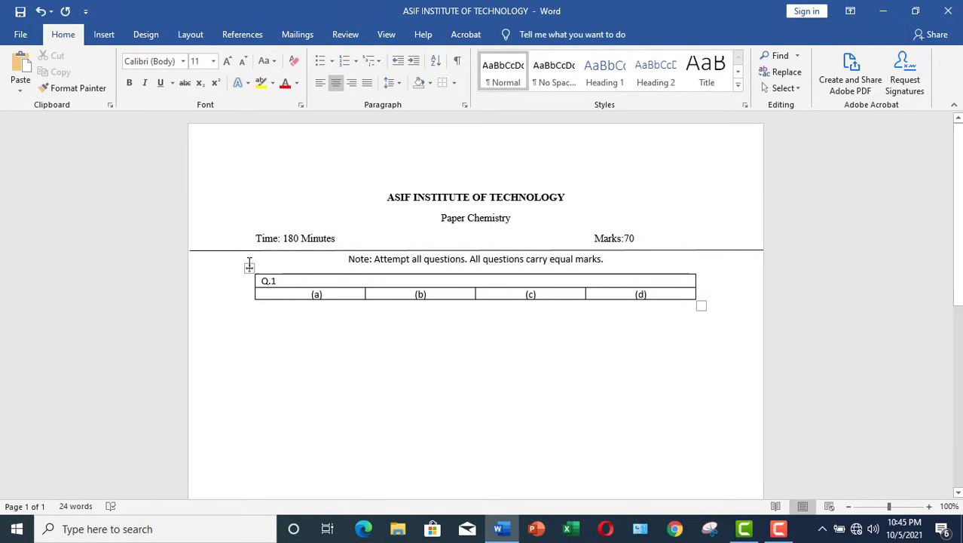
pyautogui.click(249, 268)
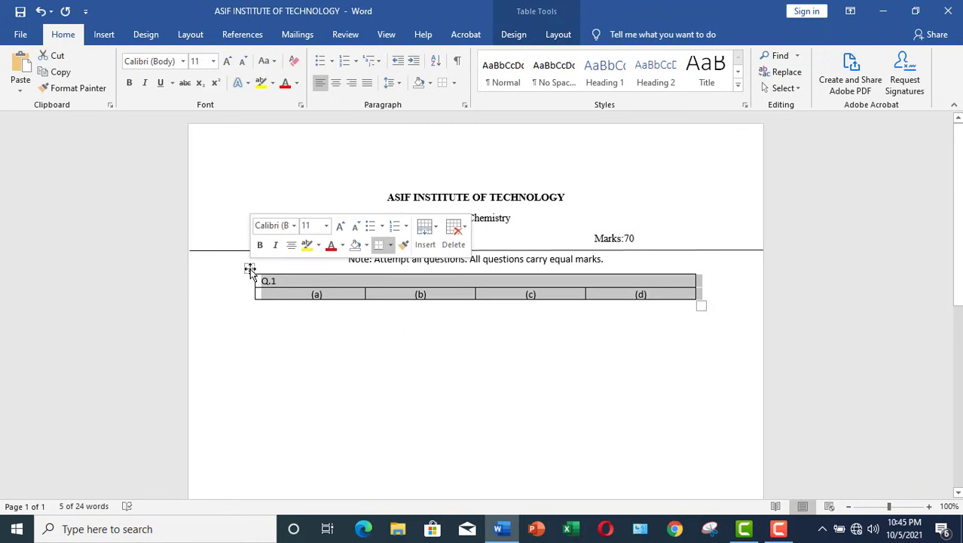
pyautogui.rightClick(249, 268)
pyautogui.click(306, 46)
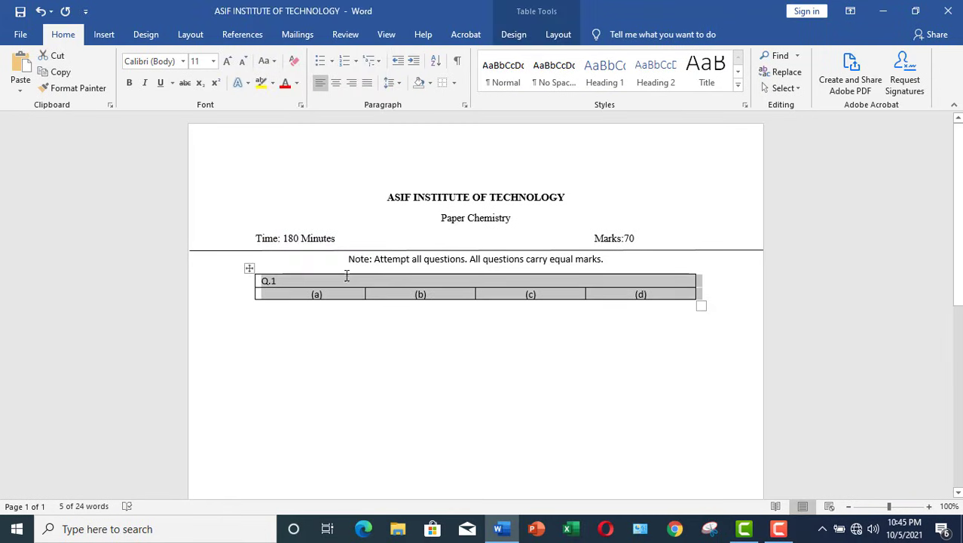
pyautogui.click(404, 319)
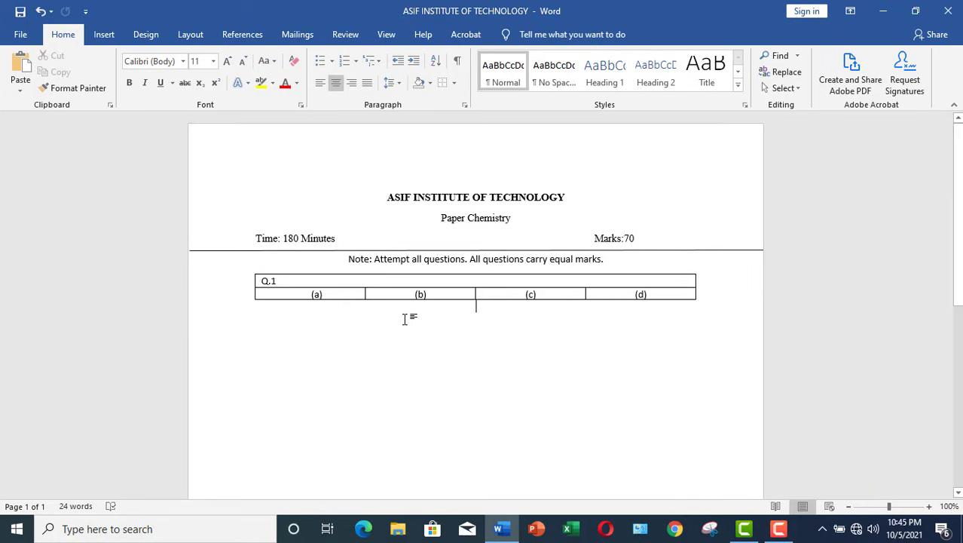
pyautogui.hotkey('ctrl', 'v')
pyautogui.hotkey('ctrl', 'v')
pyautogui.hotkey('ctrl', 'v')
pyautogui.hotkey('ctrl', 'v')
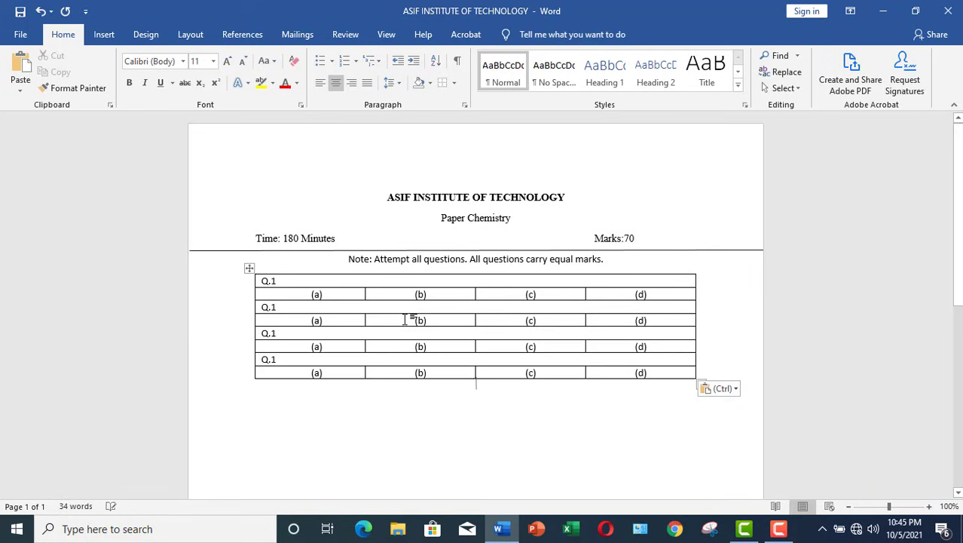
pyautogui.hotkey('ctrl', 'v')
pyautogui.hotkey('ctrl', 'v')
pyautogui.hotkey('ctrl', 'v')
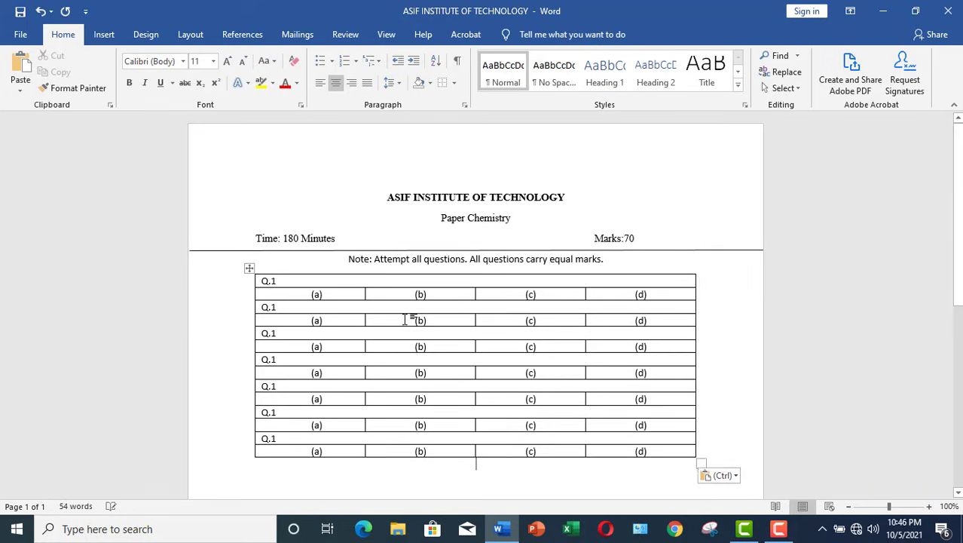
# - Apply No Border to the whole combined question table
pyautogui.click(250, 269)
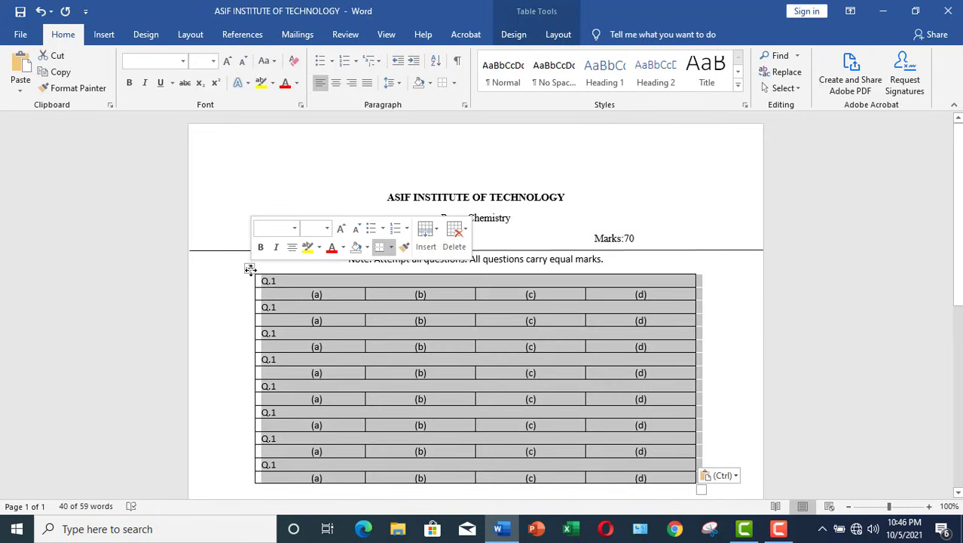
pyautogui.click(454, 83)
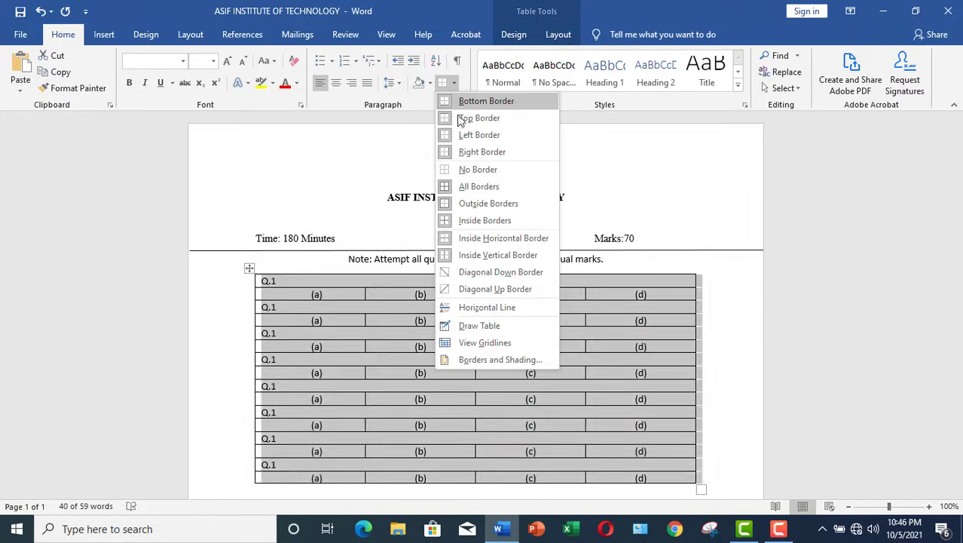
pyautogui.click(467, 170)
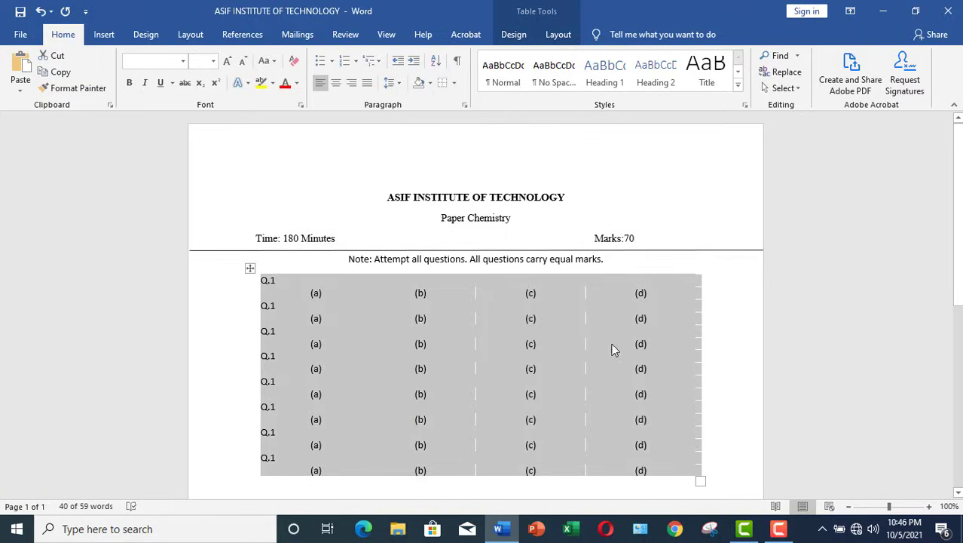
pyautogui.click(770, 338)
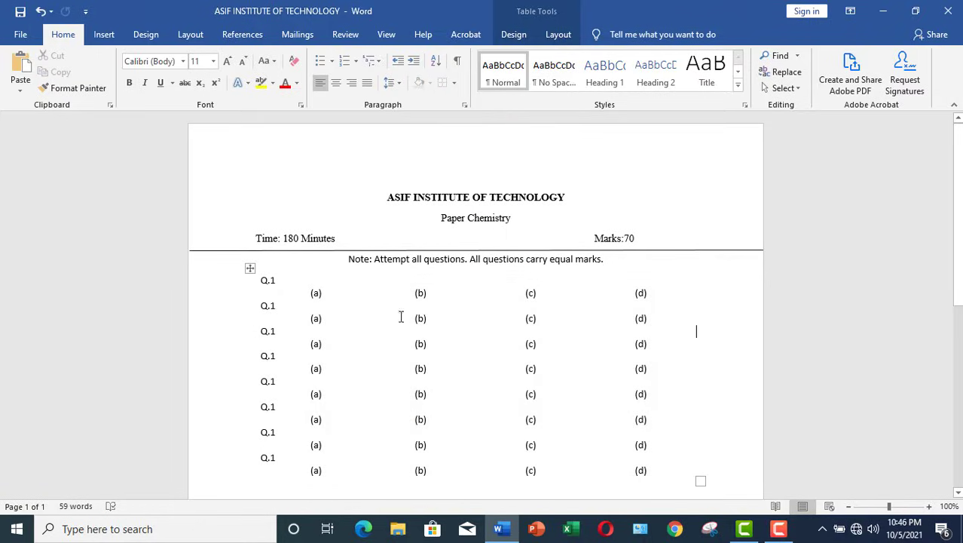
pyautogui.click(282, 280)
# - Make Q.1 'What is the molar mass of glucose' with options 190, 180, 187 and 167
pyautogui.write('What i')
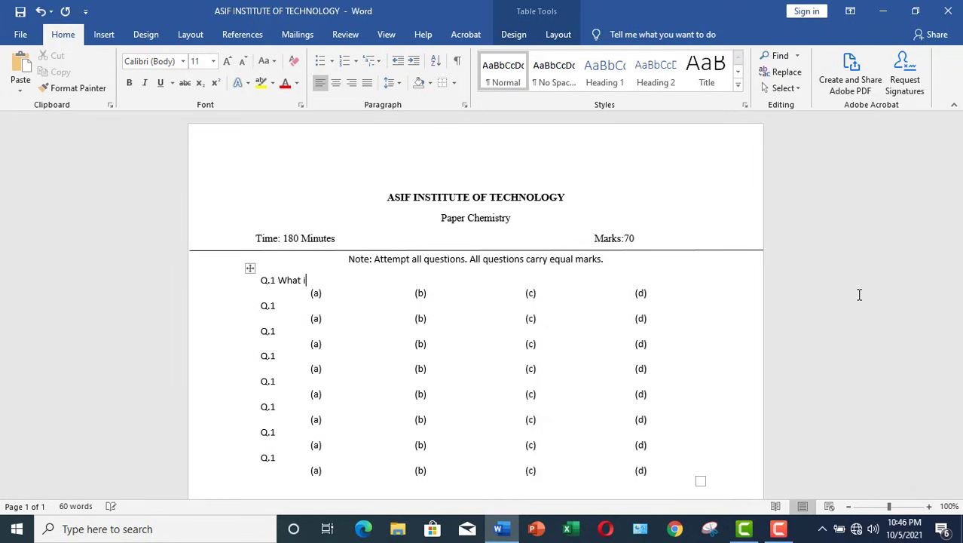
pyautogui.write('s the molar mass of ')
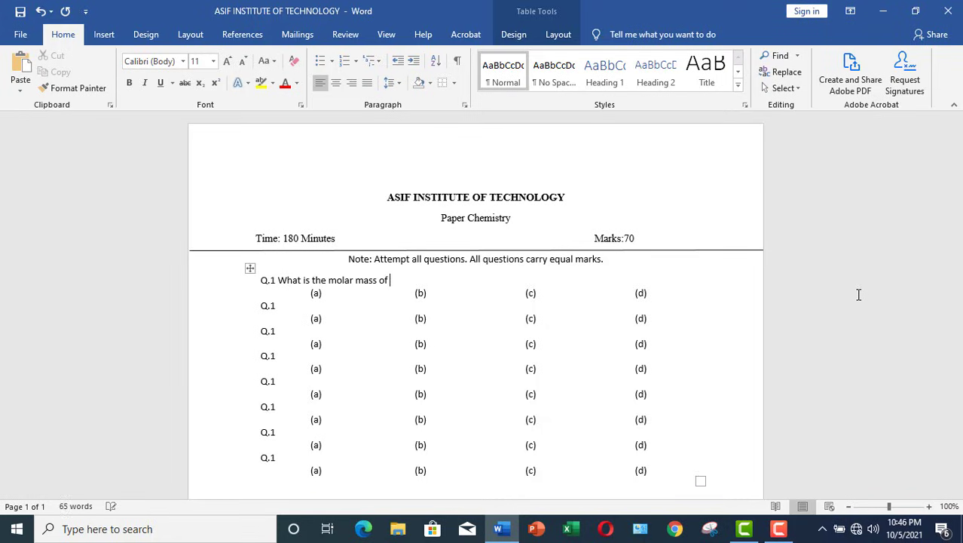
pyautogui.write('glucose?')
pyautogui.press('Tab')
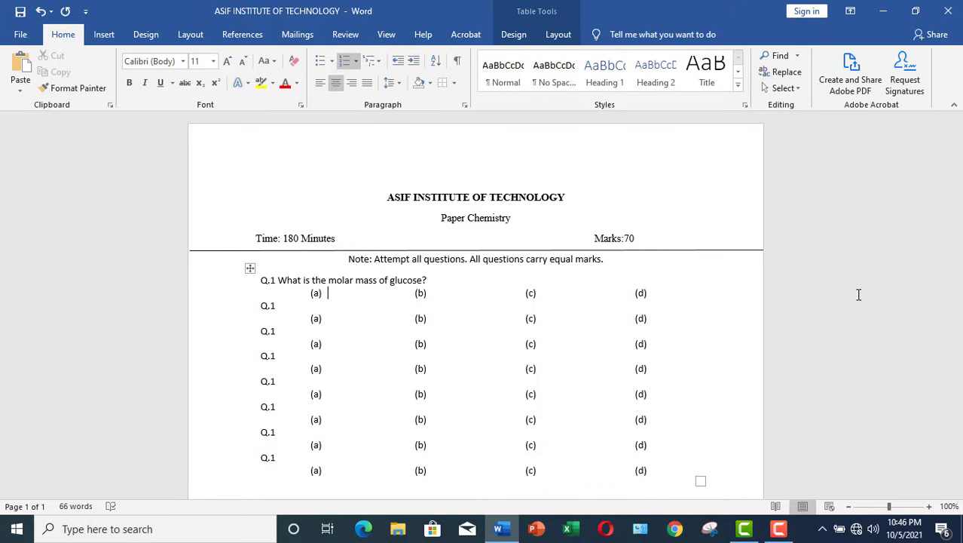
pyautogui.write('190')
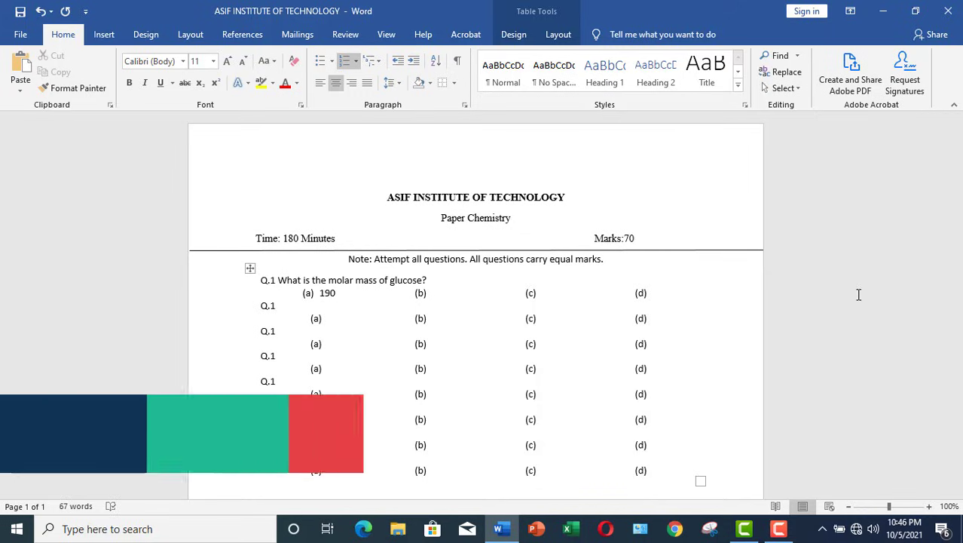
pyautogui.press('Tab')
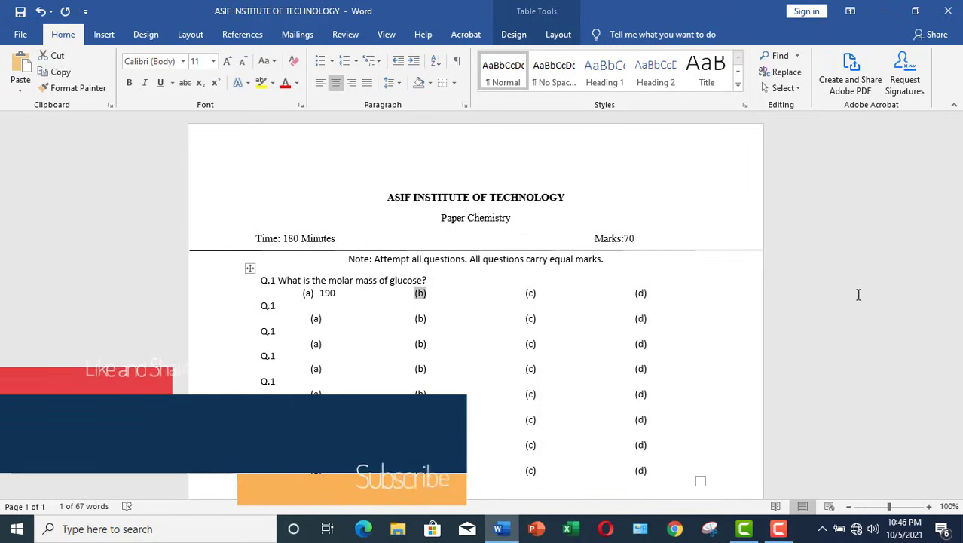
pyautogui.press('End')
pyautogui.write('180')
pyautogui.press('Tab')
pyautogui.press('End')
pyautogui.write('187')
pyautogui.press('Tab')
pyautogui.press('End')
pyautogui.write('167')
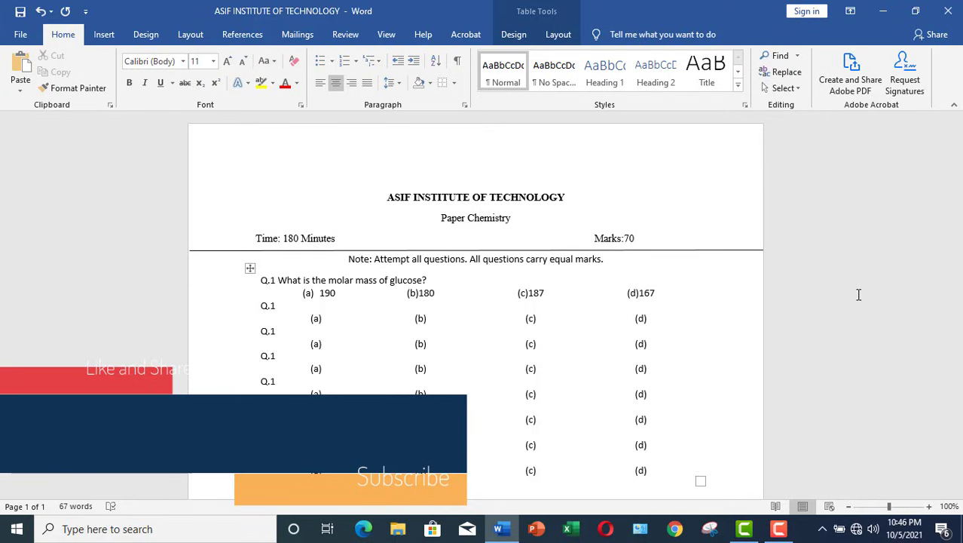
# - Renumber the second block to Q.2 and ask 'What is the lightest element in the periodic table'
pyautogui.click(277, 305)
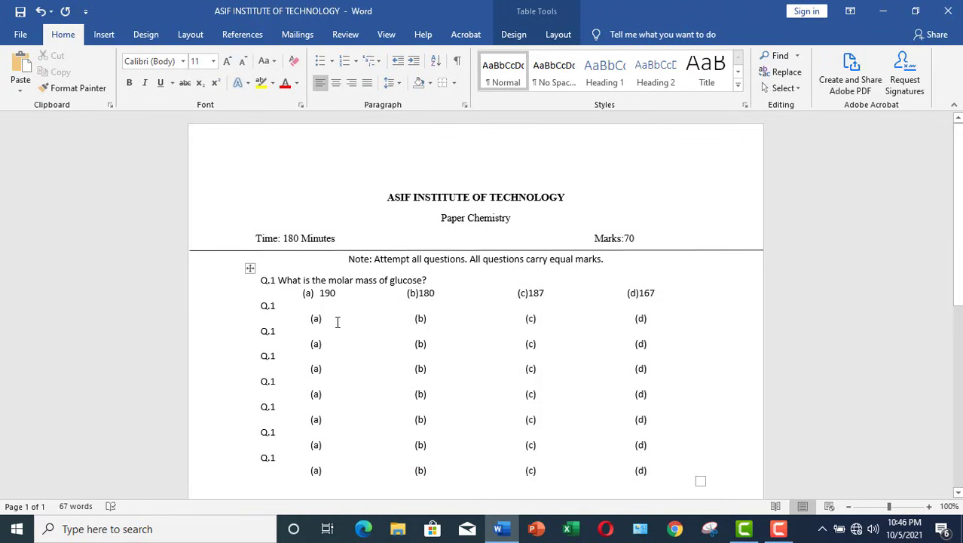
pyautogui.press('BackSpace')
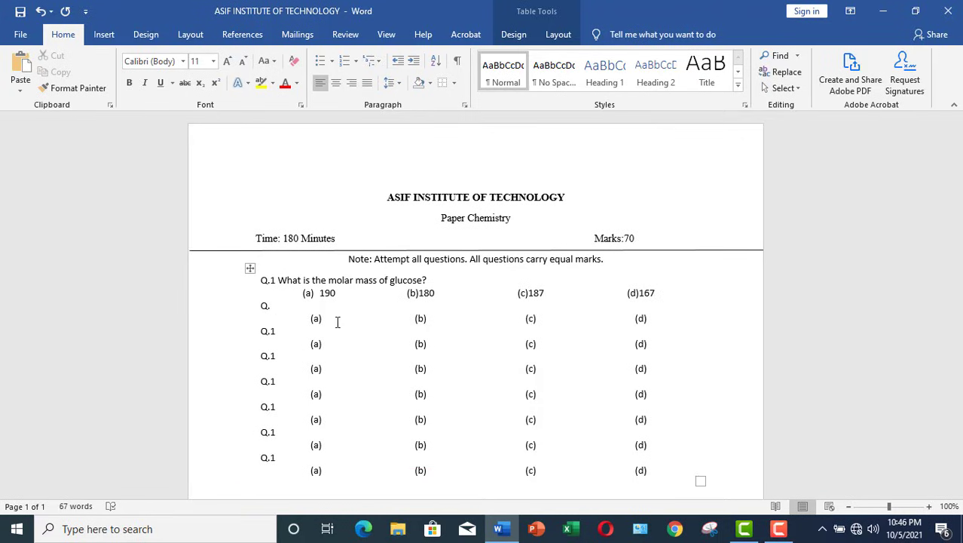
pyautogui.write('2What is the lightest element in the periodic table?')
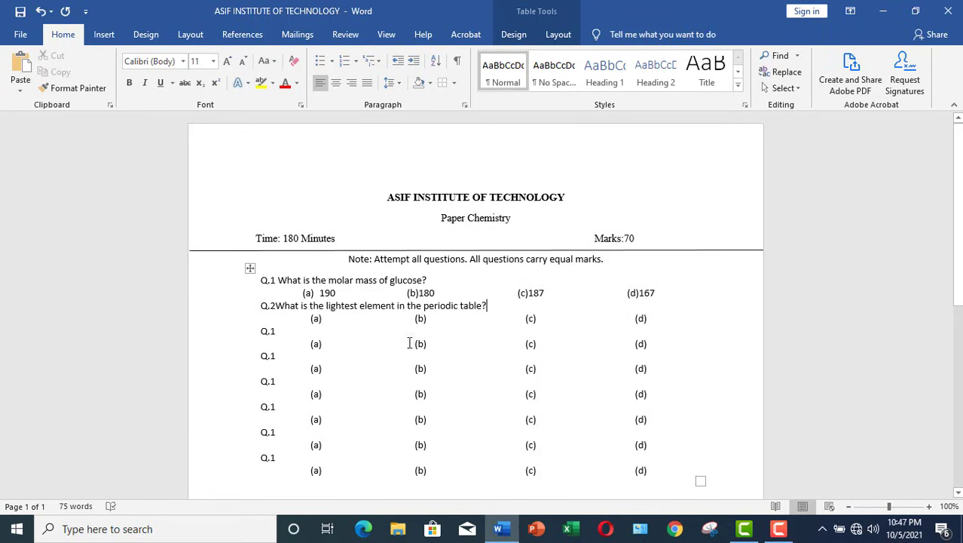
pyautogui.scroll(-3, 409, 341)
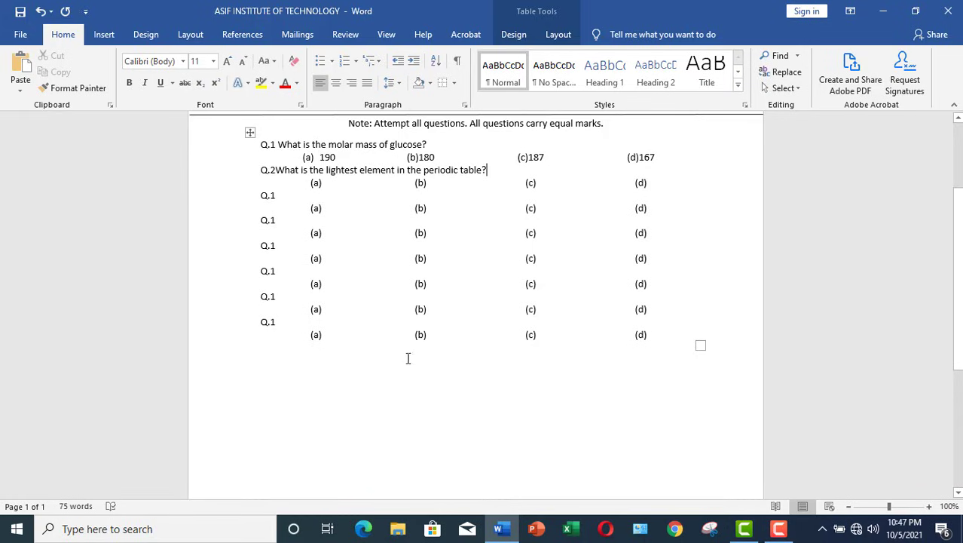
pyautogui.scroll(3, 409, 361)
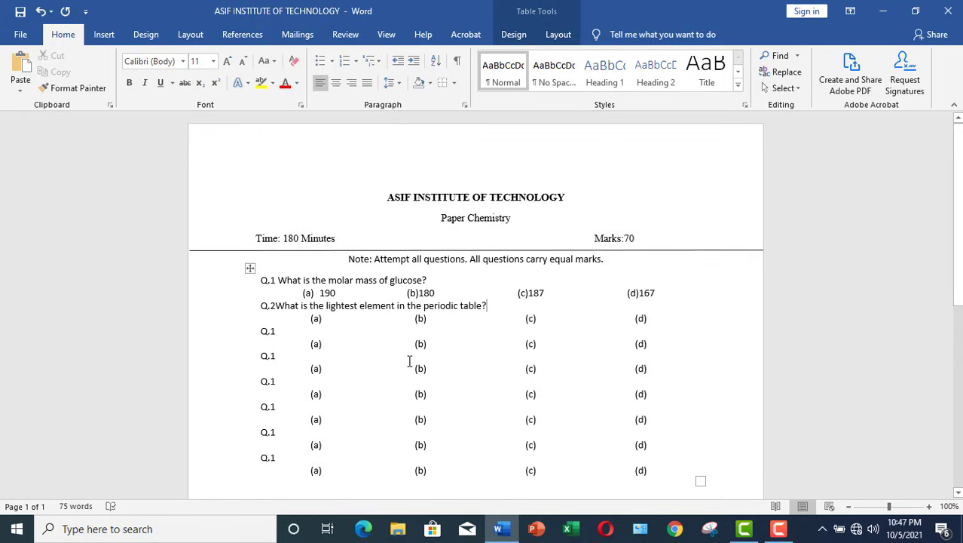
# - Minimize Word and open 'ASIF INSTITUTE OF TECHNOLOGY - Copy' from the desktop
pyautogui.click(886, 16)
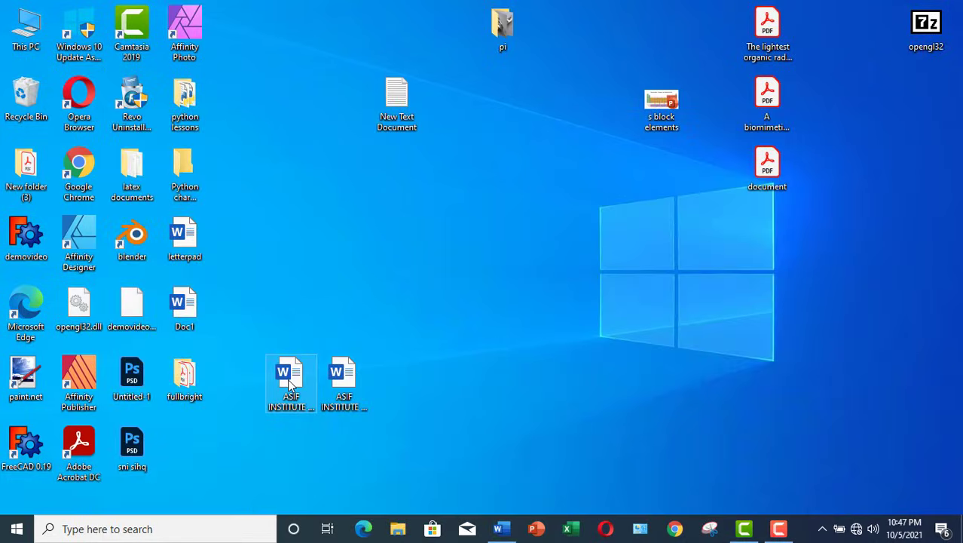
pyautogui.doubleClick(276, 385)
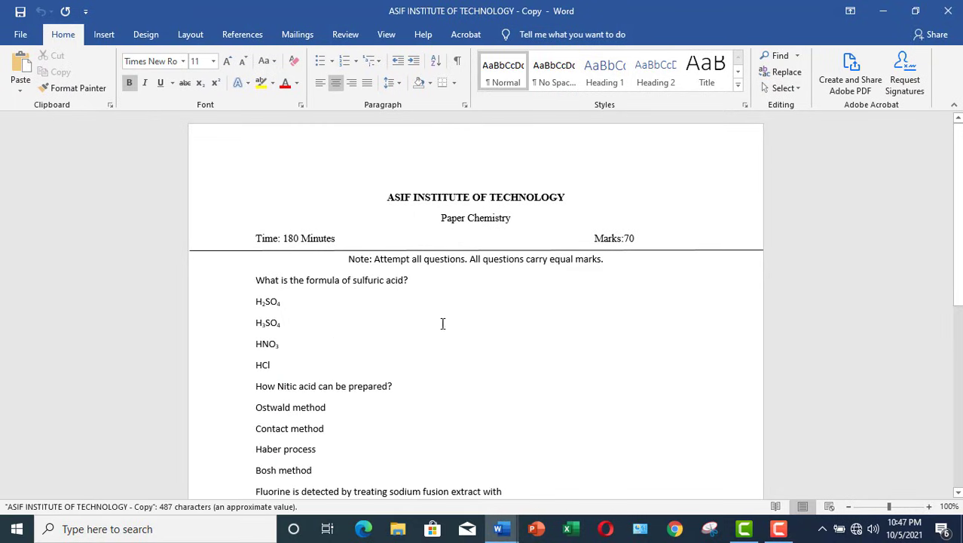
pyautogui.scroll(-3, 477, 317)
pyautogui.scroll(3, 477, 317)
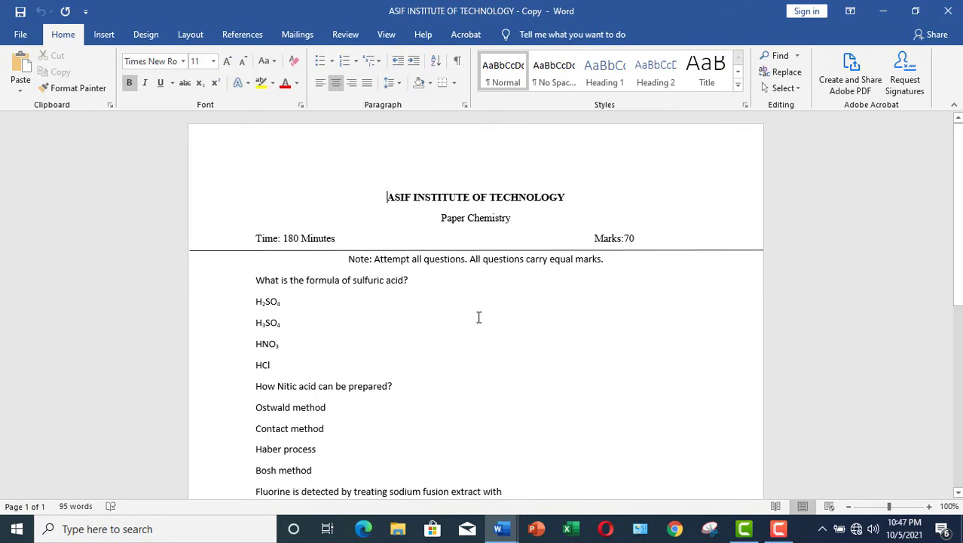
pyautogui.scroll(-9, 478, 318)
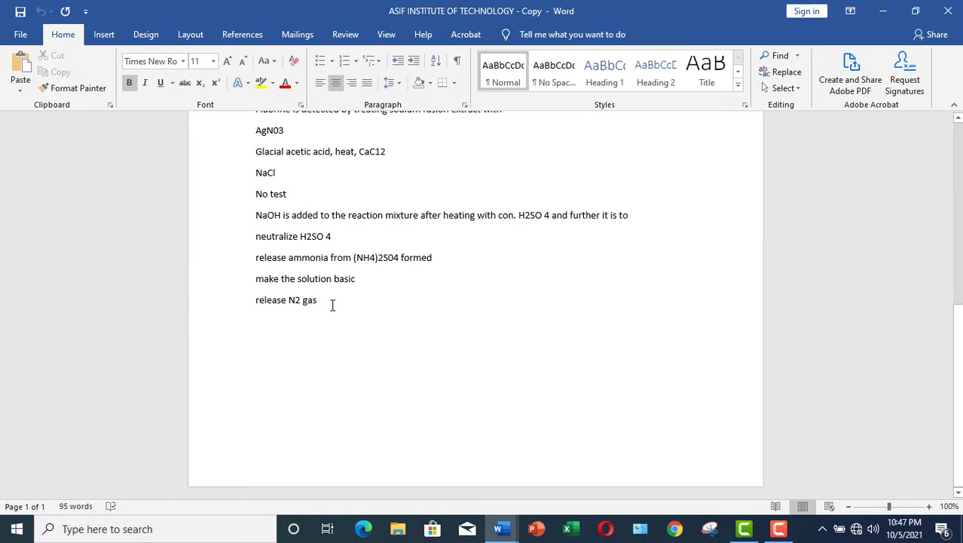
# - After 'release N2 gas', add the question 'what is the lightest element in the periodic table?'
pyautogui.click(333, 304)
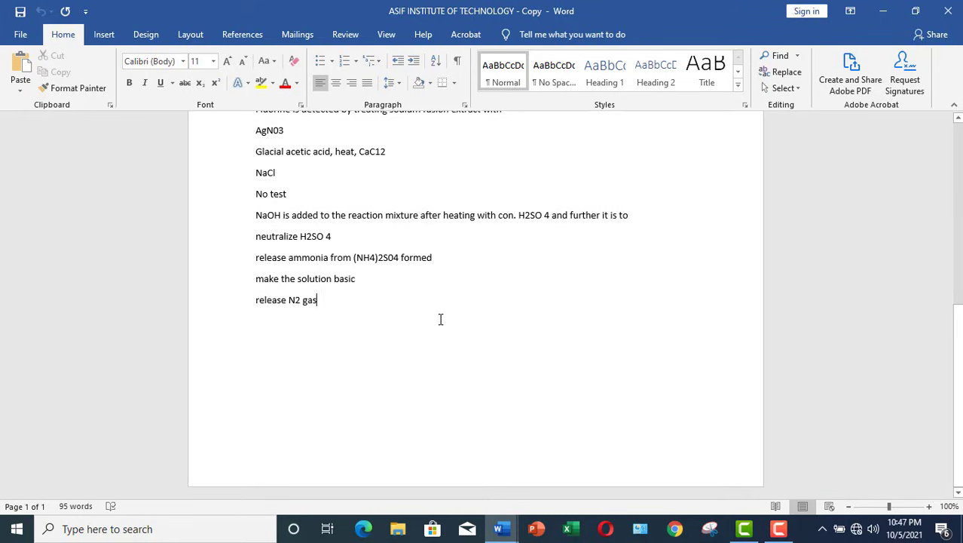
pyautogui.press('Return')
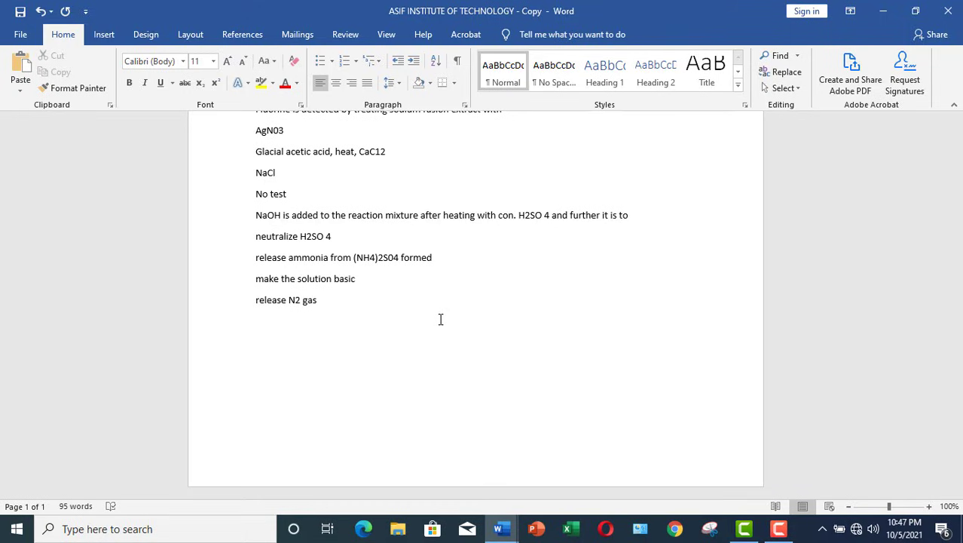
pyautogui.press('Return')
pyautogui.write('wh')
pyautogui.write('at is the lighe')
pyautogui.write('est element i')
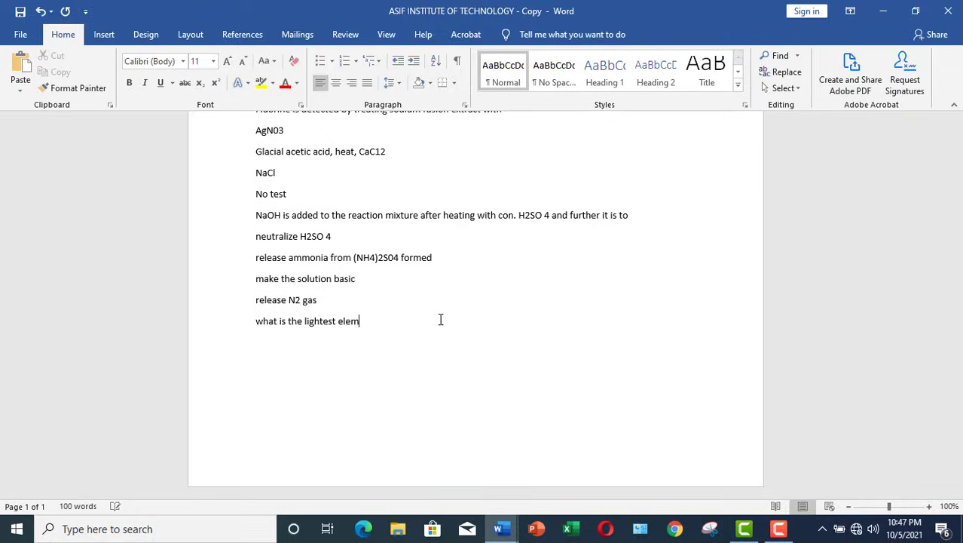
pyautogui.write('n the')
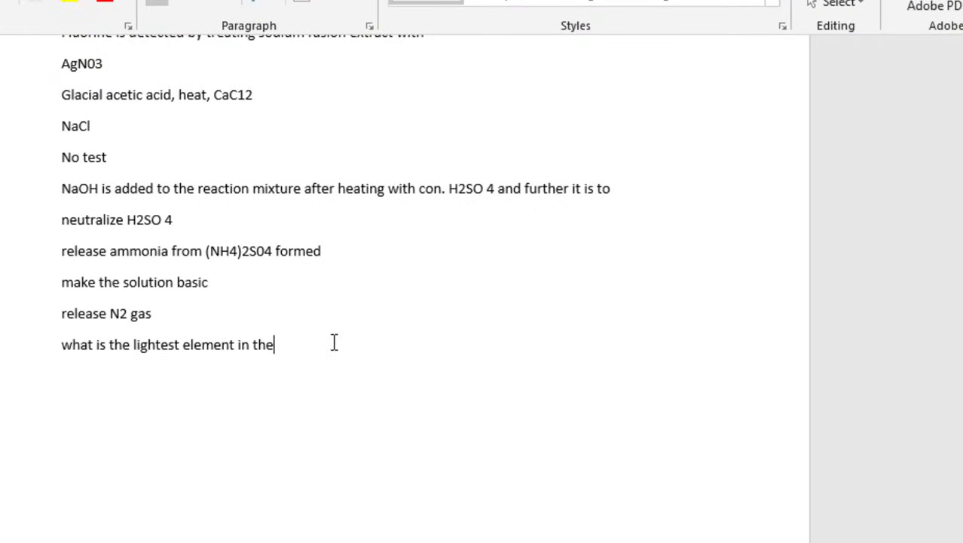
pyautogui.write(' periodic table?')
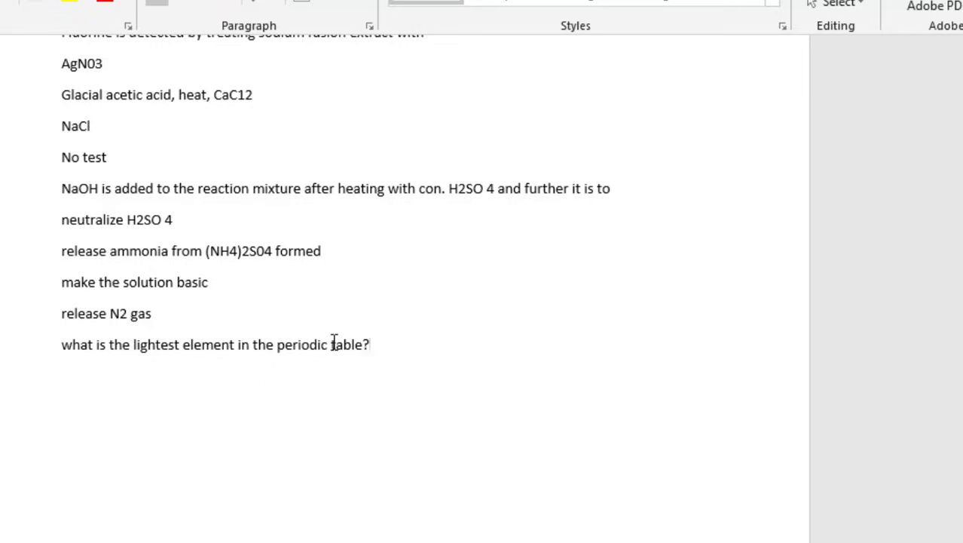
# - List the answers hydrogen, oxygen, nitrogen and sodium on separate lines beneath the question
pyautogui.press('Return')
pyautogui.write('hydrogen')
pyautogui.press('Return')
pyautogui.write('oxygen ')
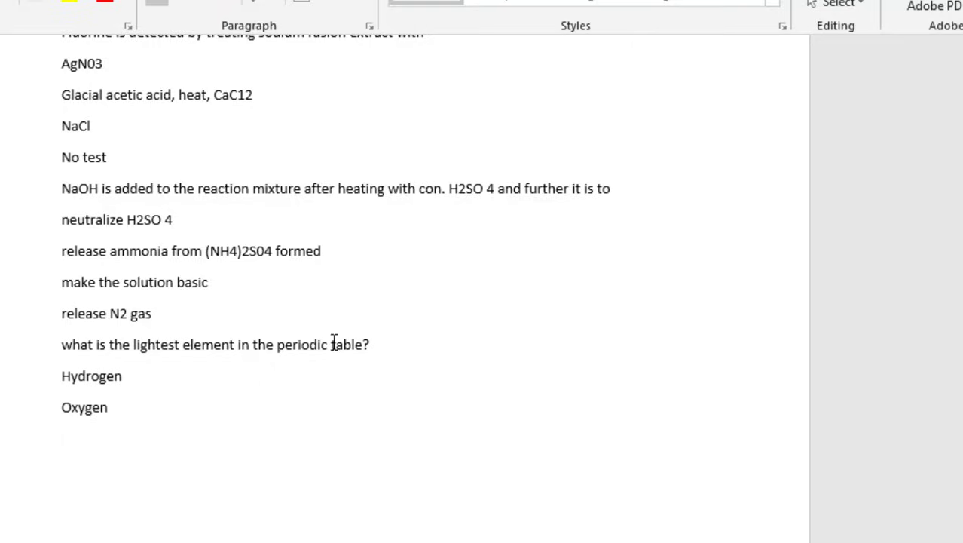
pyautogui.write('nitrogen')
pyautogui.press('Return')
pyautogui.write('soi')
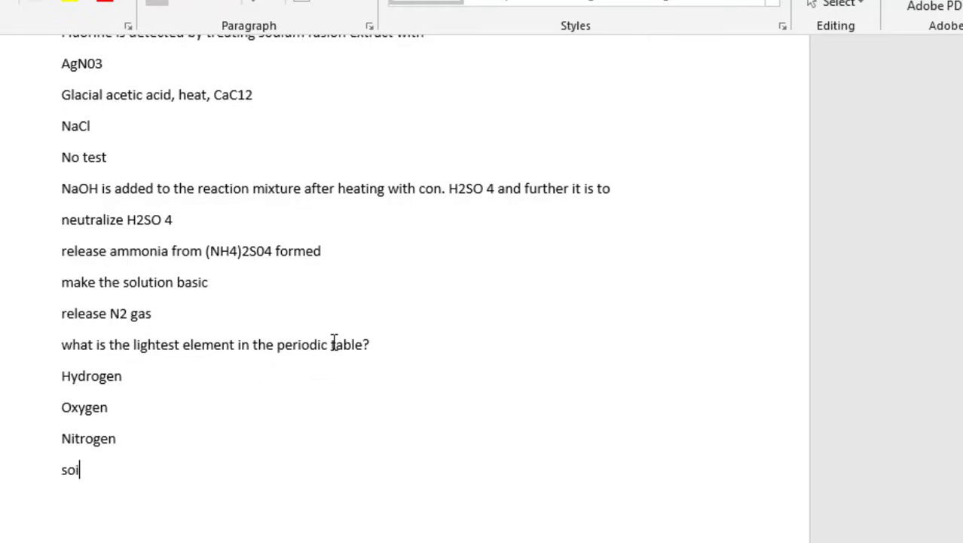
pyautogui.write('dium')
pyautogui.press('Return')
pyautogui.scroll(-4, 361, 335)
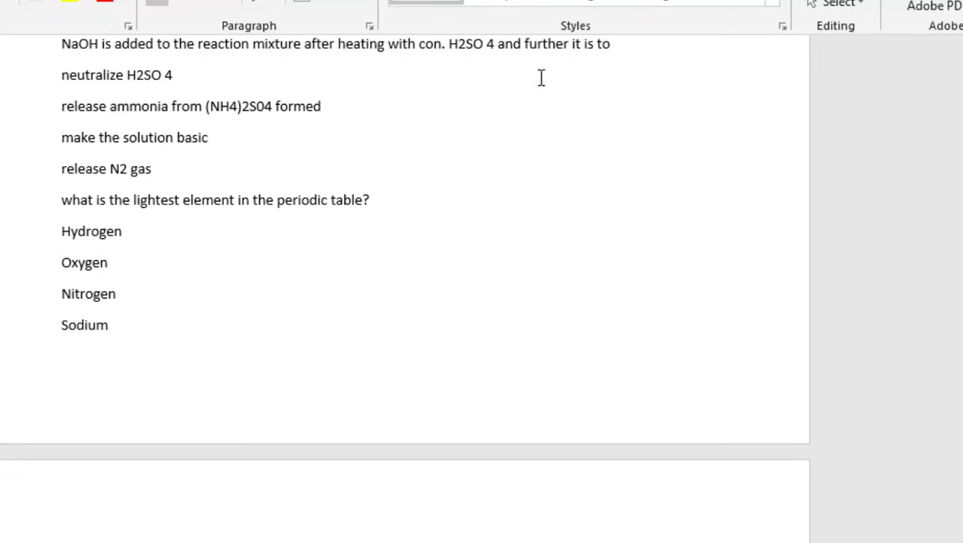
pyautogui.scroll(12, 185, 374)
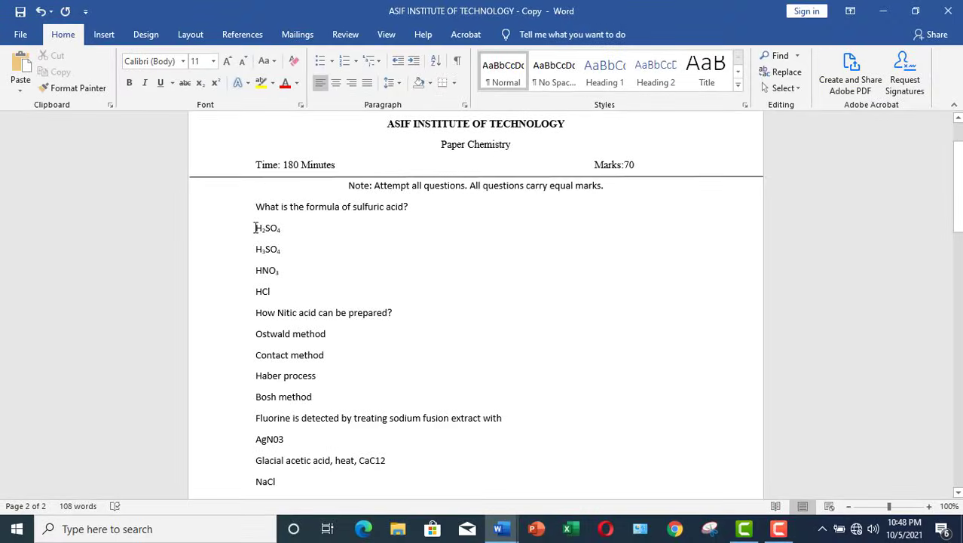
# - Indent the answer options of the sulfuric acid, nitric acid and fluorine questions
pyautogui.moveTo(255, 227); pyautogui.dragTo(271, 294)
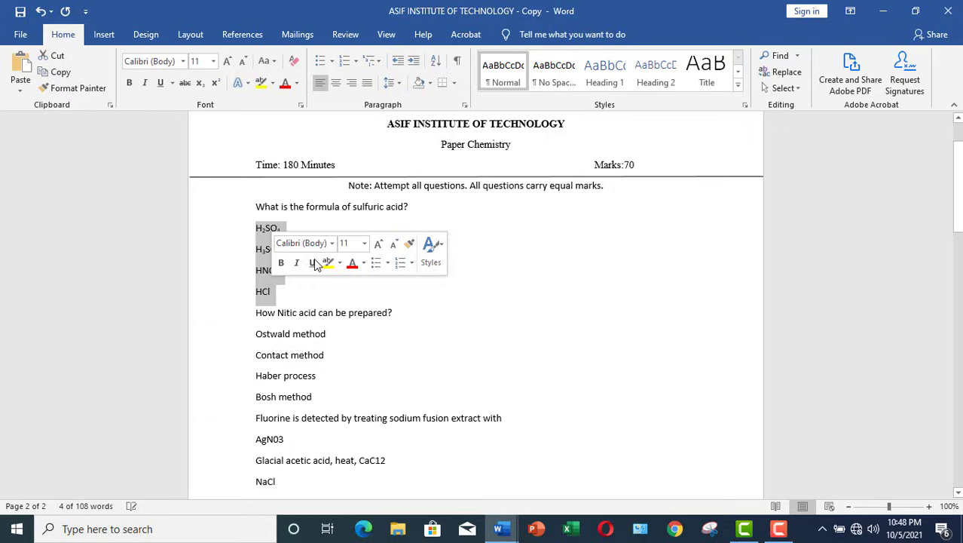
pyautogui.click(413, 64)
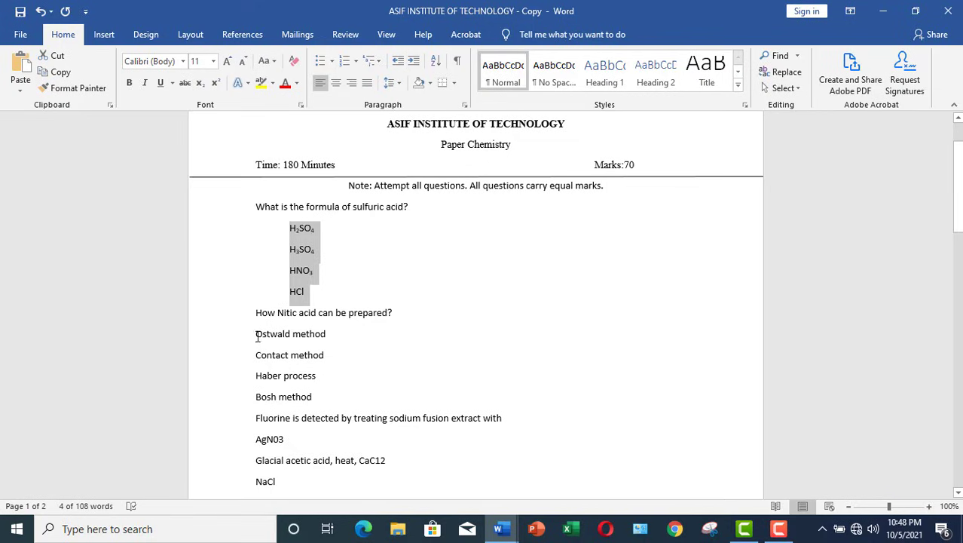
pyautogui.moveTo(256, 336); pyautogui.dragTo(312, 398)
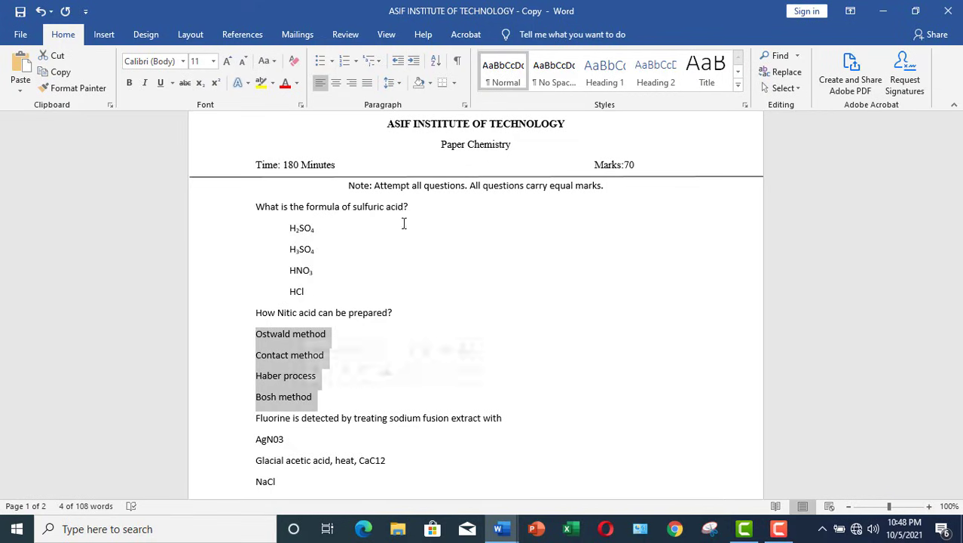
pyautogui.click(414, 64)
pyautogui.scroll(-1, 532, 347)
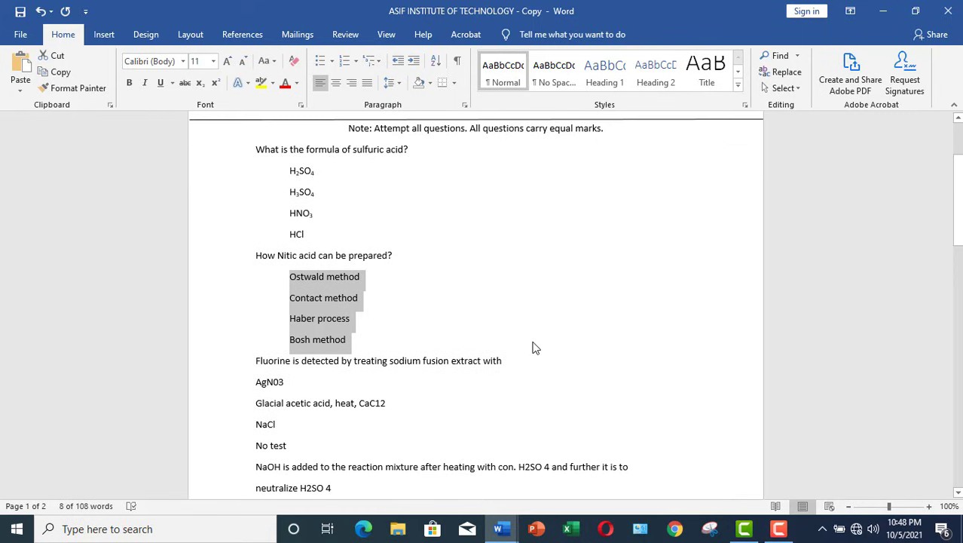
pyautogui.moveTo(254, 371); pyautogui.dragTo(292, 434)
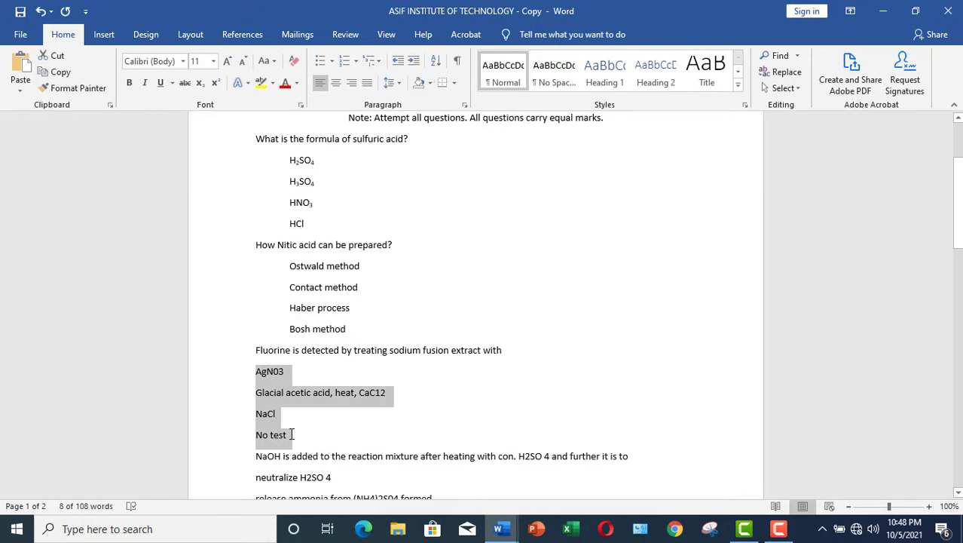
pyautogui.click(416, 63)
# - Indent the NaOH and lightest-element answer options, then select all questions and answers
pyautogui.scroll(-3, 563, 337)
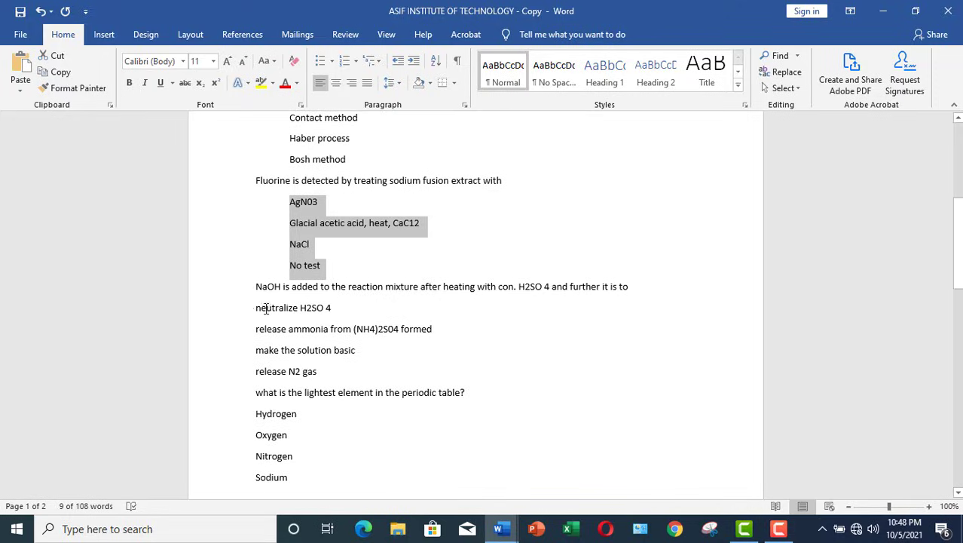
pyautogui.moveTo(256, 308); pyautogui.dragTo(316, 375)
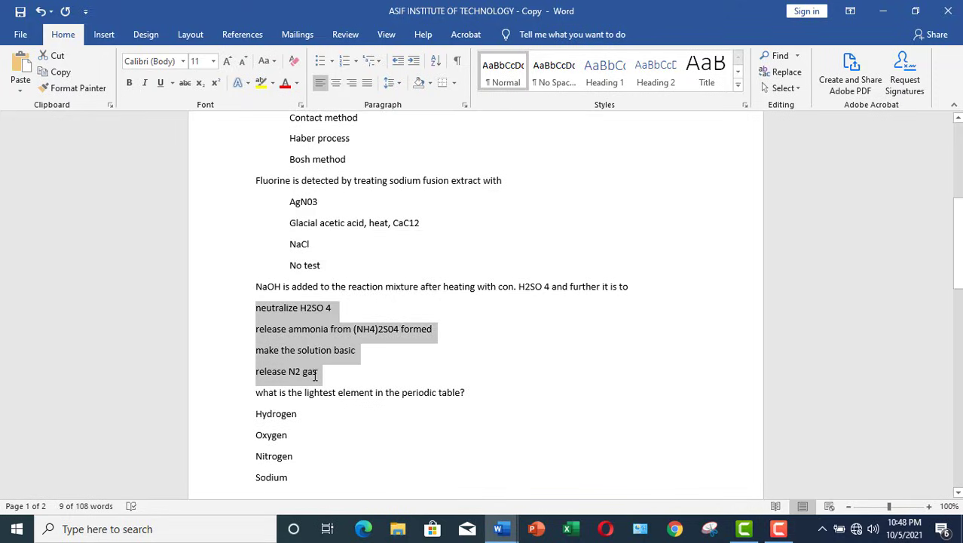
pyautogui.click(414, 63)
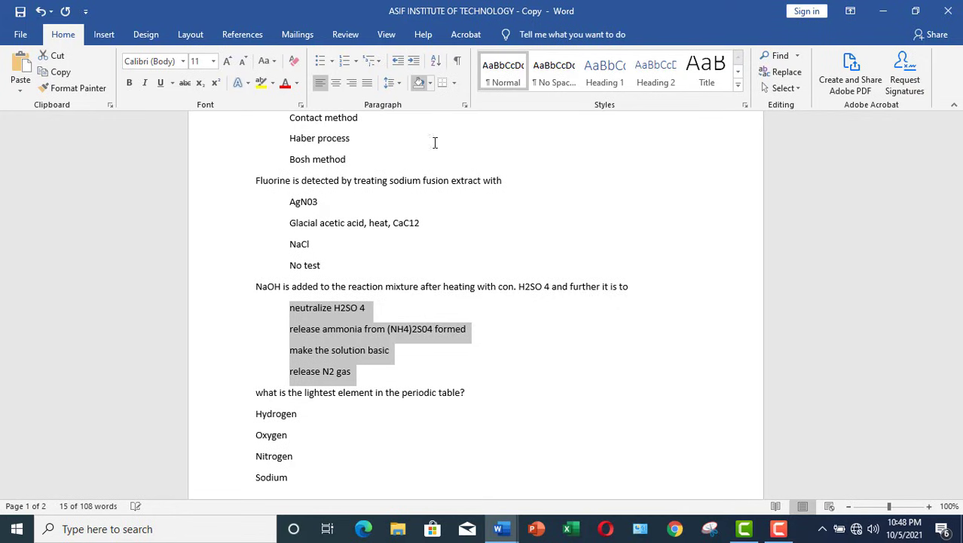
pyautogui.scroll(-3, 485, 422)
pyautogui.moveTo(255, 312); pyautogui.dragTo(294, 379)
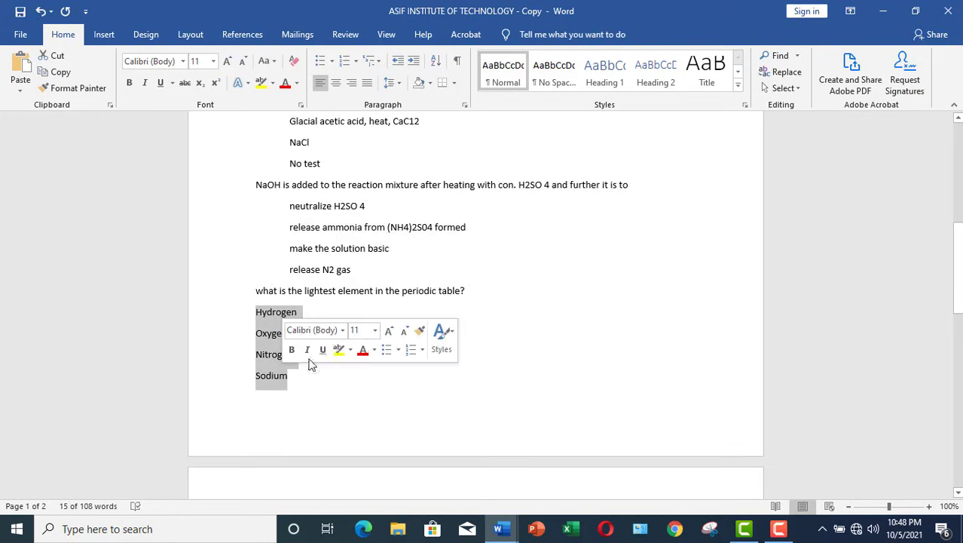
pyautogui.click(413, 63)
pyautogui.scroll(10, 527, 281)
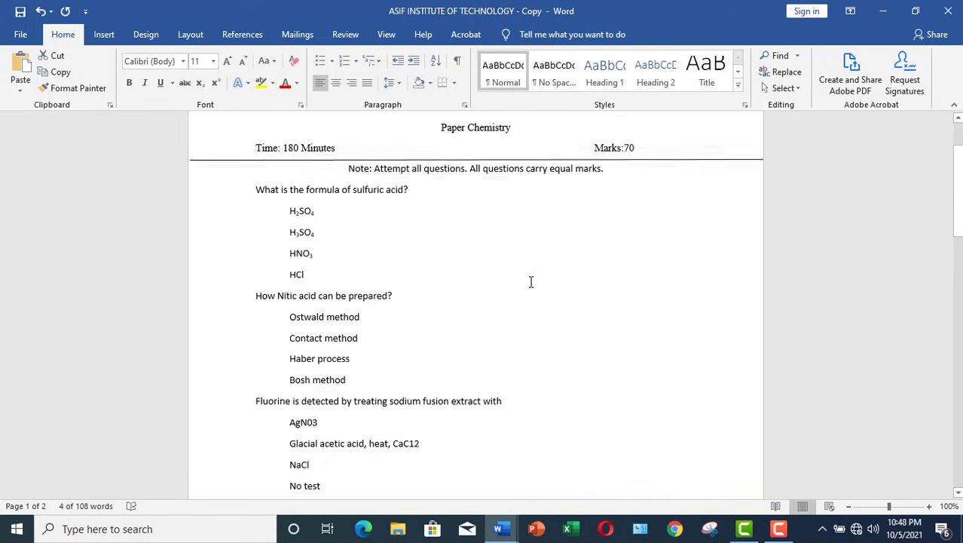
pyautogui.moveTo(256, 211); pyautogui.dragTo(344, 404)
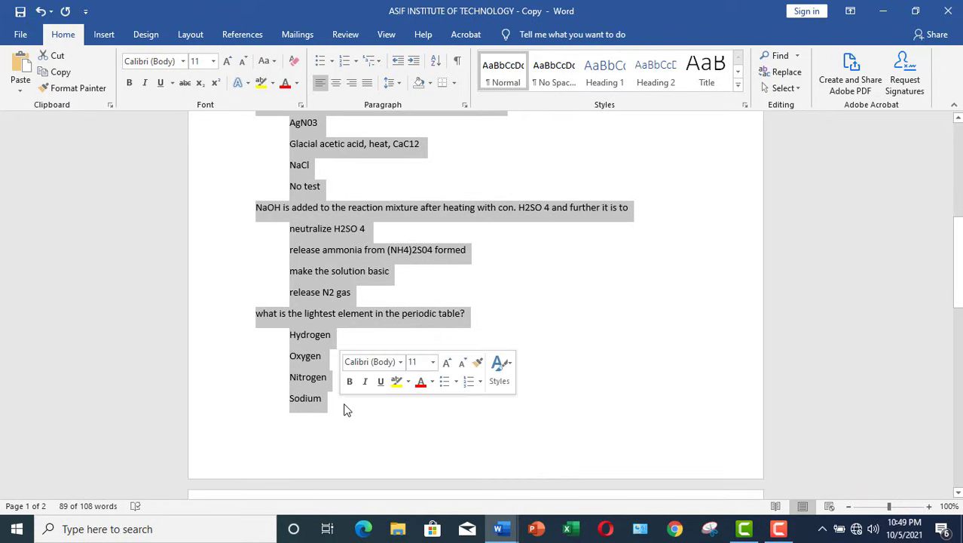
# - Apply the '1. 2. 3.' numbering format so questions are numbered and options lettered a–d
pyautogui.click(357, 62)
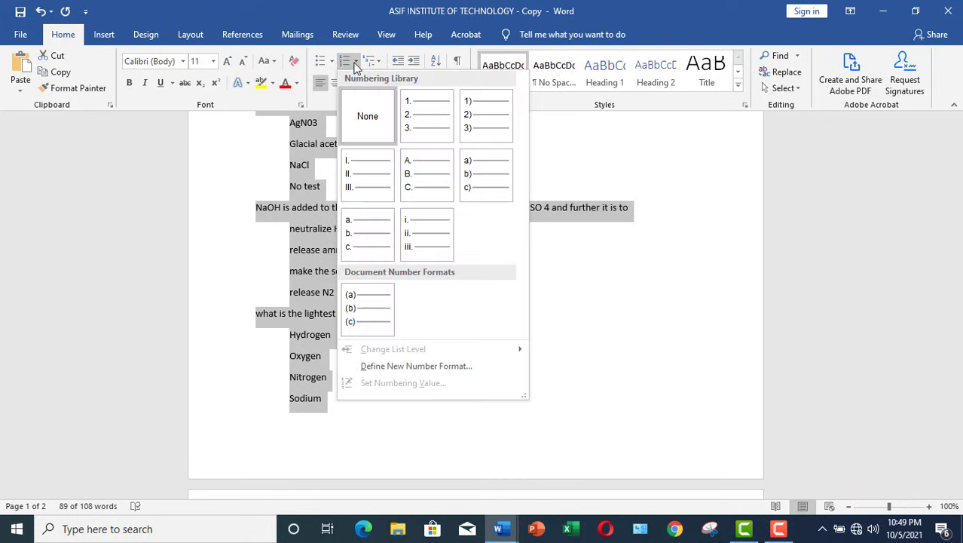
pyautogui.click(415, 112)
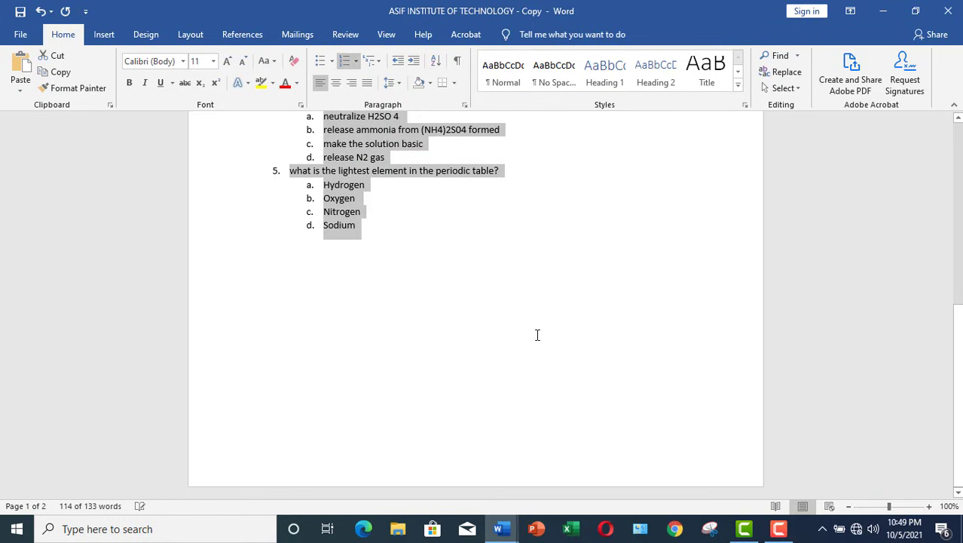
pyautogui.scroll(10, 537, 335)
pyautogui.click(514, 335)
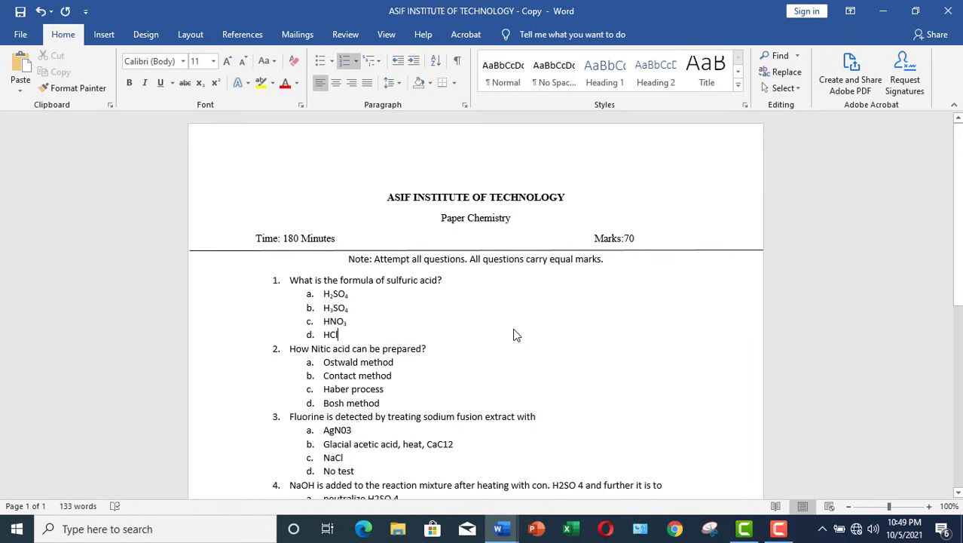
pyautogui.scroll(-4, 515, 330)
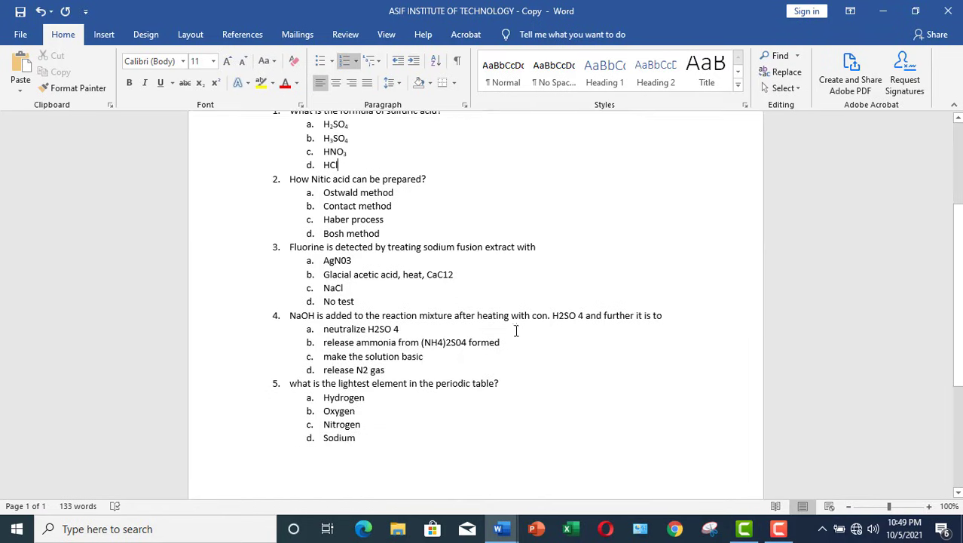
pyautogui.scroll(4, 583, 385)
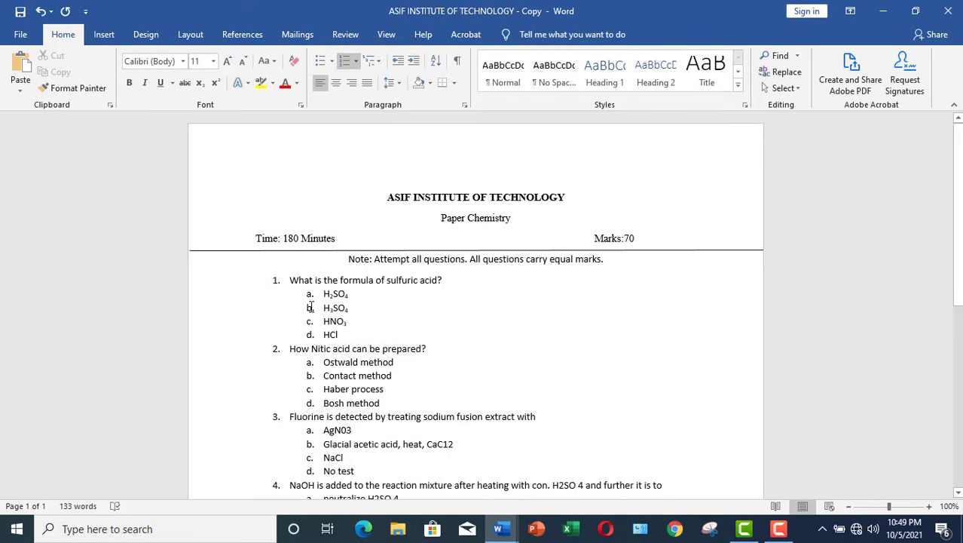
pyautogui.moveTo(307, 294); pyautogui.dragTo(341, 336)
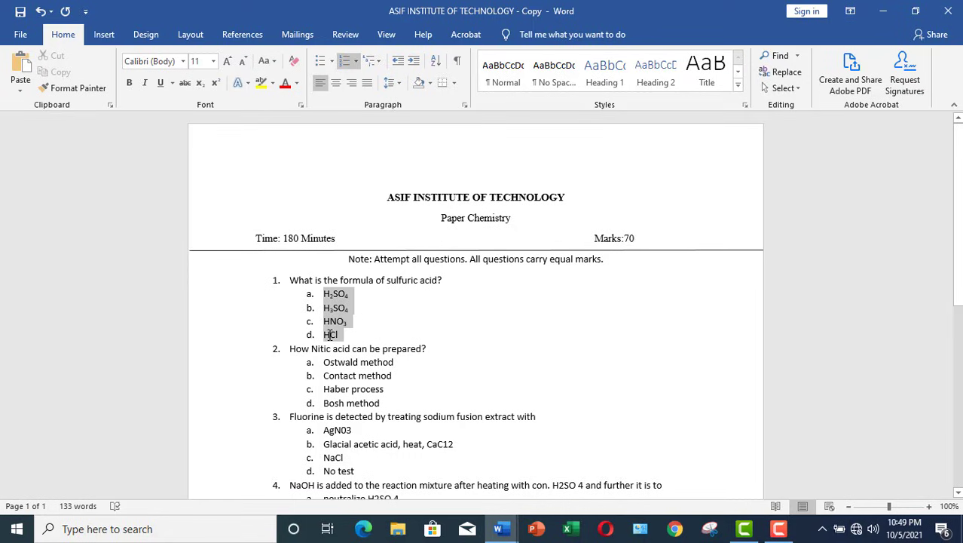
# - Lay out question 1's options and question 2's Ostwald-to-Bosh options in two columns
pyautogui.click(199, 37)
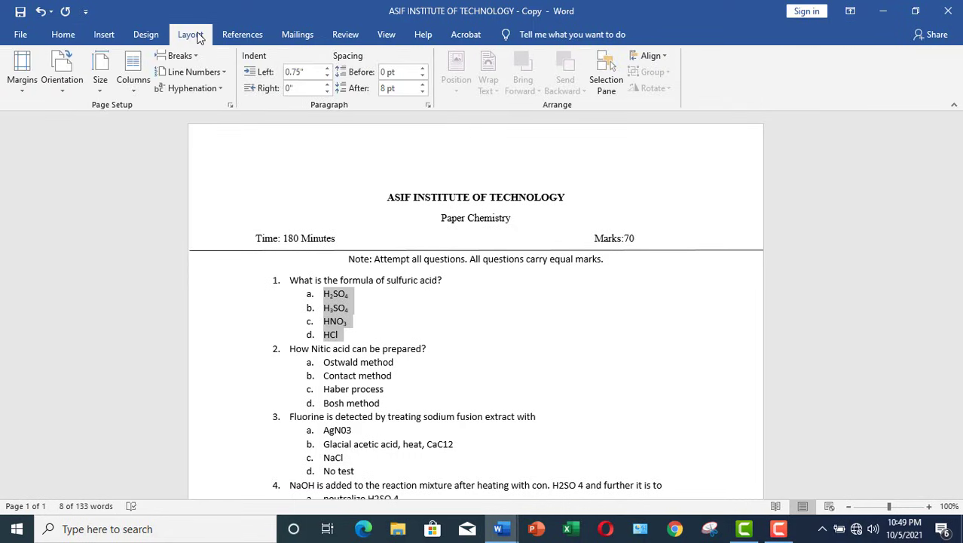
pyautogui.click(136, 87)
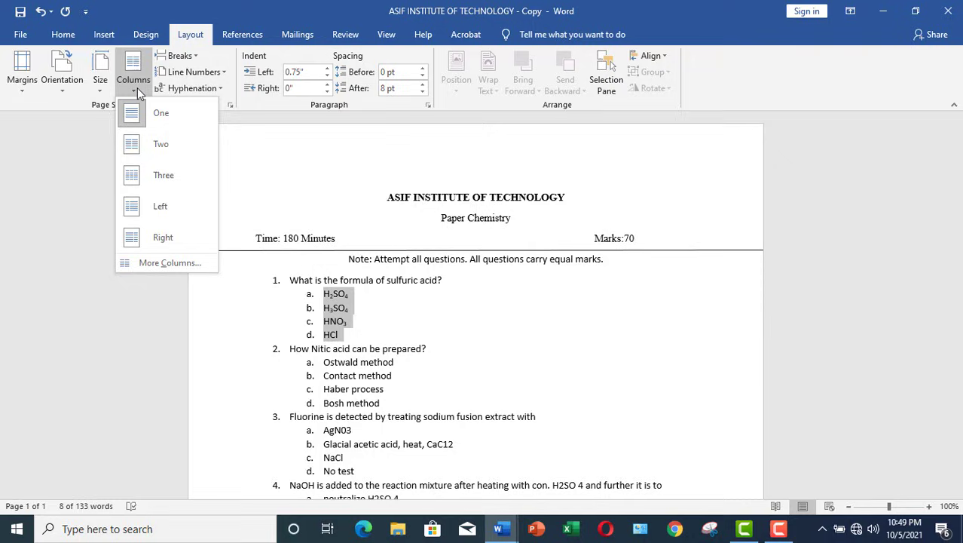
pyautogui.click(149, 151)
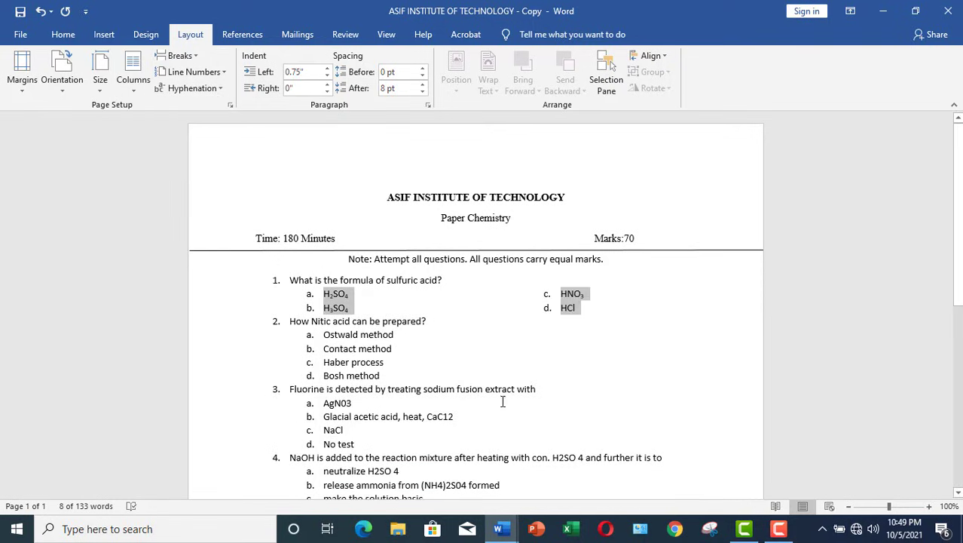
pyautogui.moveTo(309, 339); pyautogui.dragTo(380, 375)
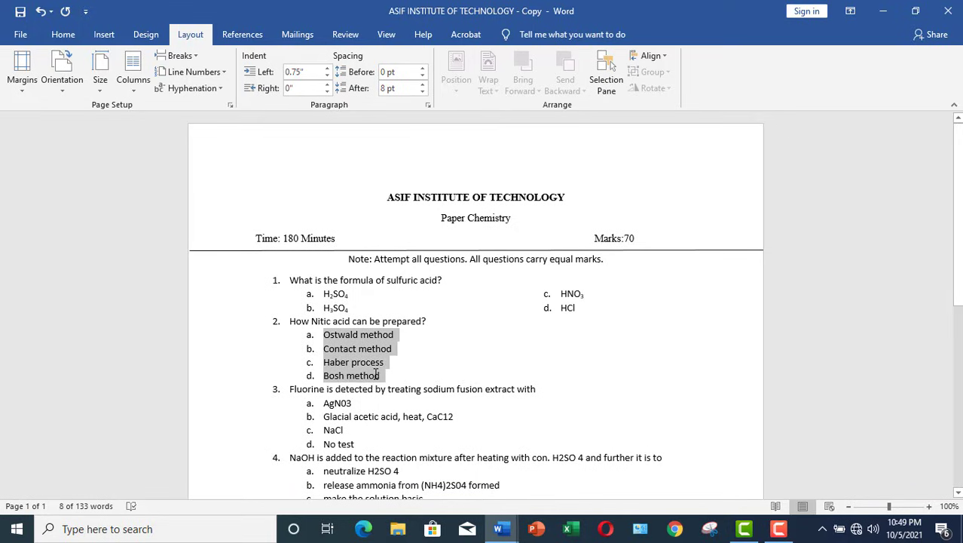
pyautogui.click(137, 86)
pyautogui.click(151, 149)
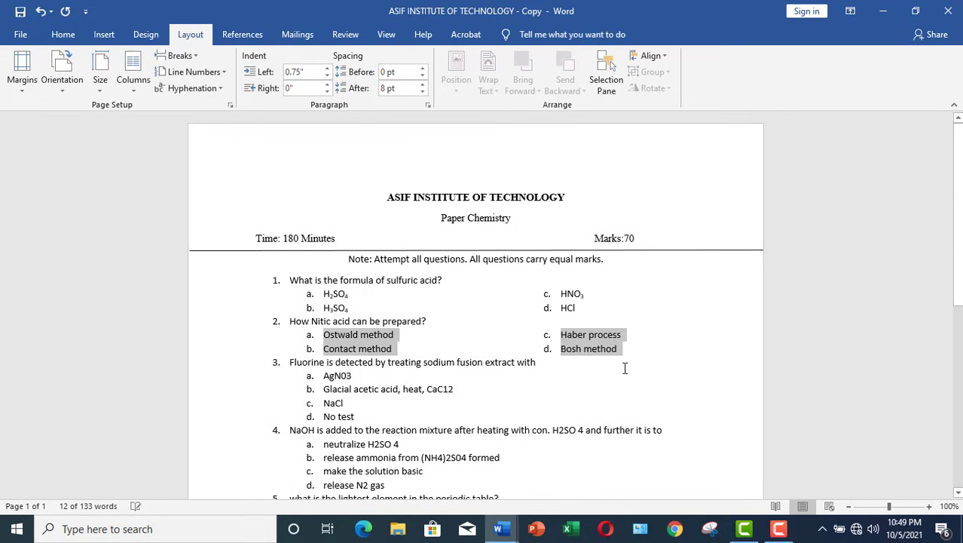
# - Put question 3's options (AgN03 through No test) and question 4's four options into two columns
pyautogui.moveTo(322, 375); pyautogui.dragTo(356, 416)
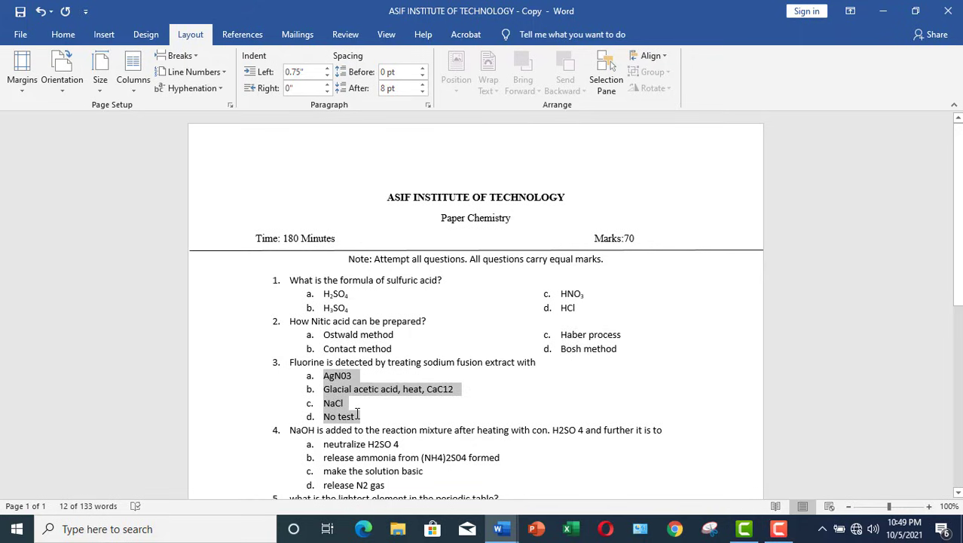
pyautogui.click(135, 86)
pyautogui.click(156, 147)
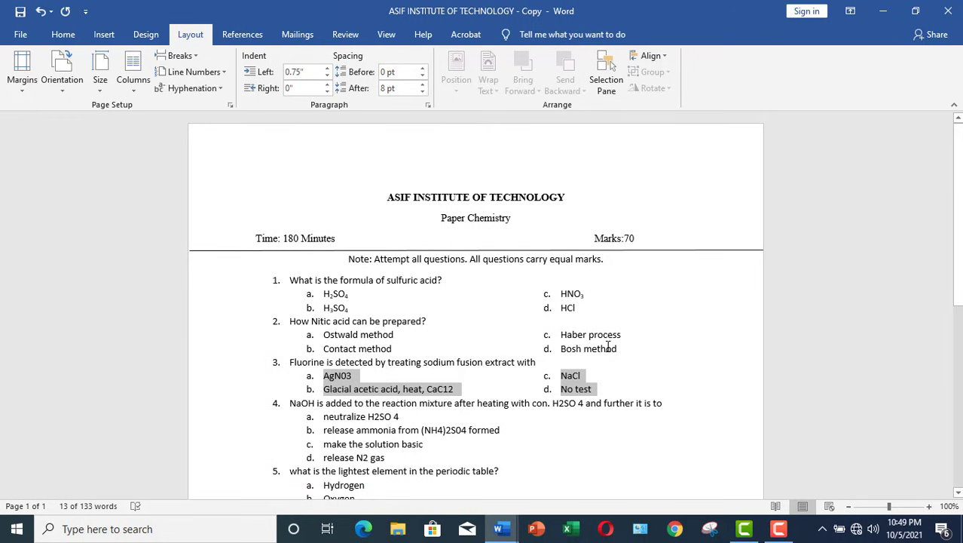
pyautogui.scroll(-2, 610, 347)
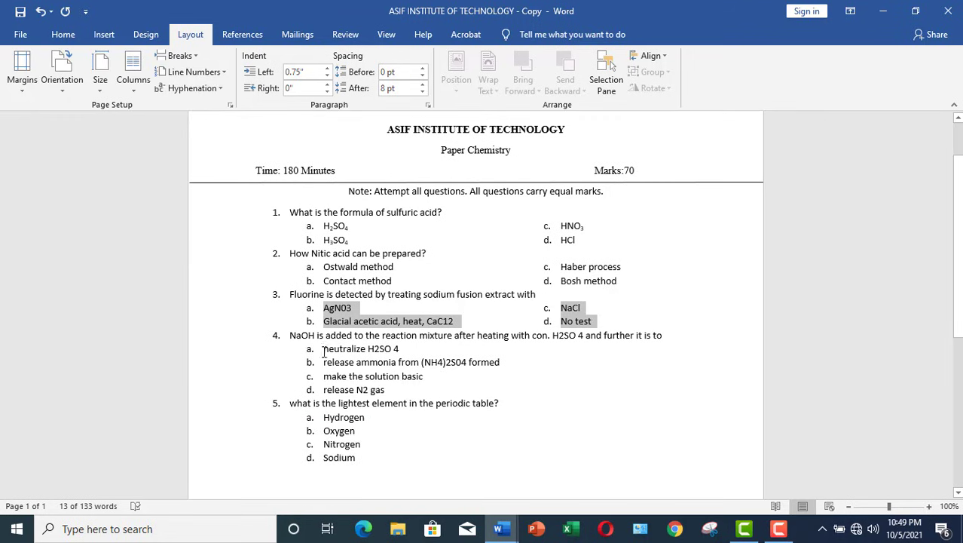
pyautogui.moveTo(324, 349); pyautogui.dragTo(388, 391)
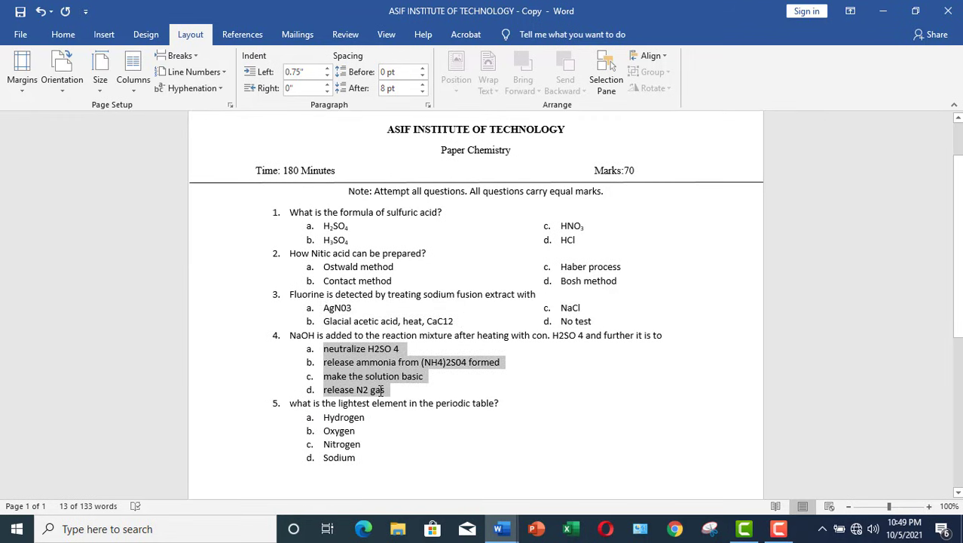
pyautogui.click(136, 85)
pyautogui.click(159, 142)
# - Split question 5's options, Hydrogen through Sodium, into two columns and review the page
pyautogui.scroll(-2, 427, 369)
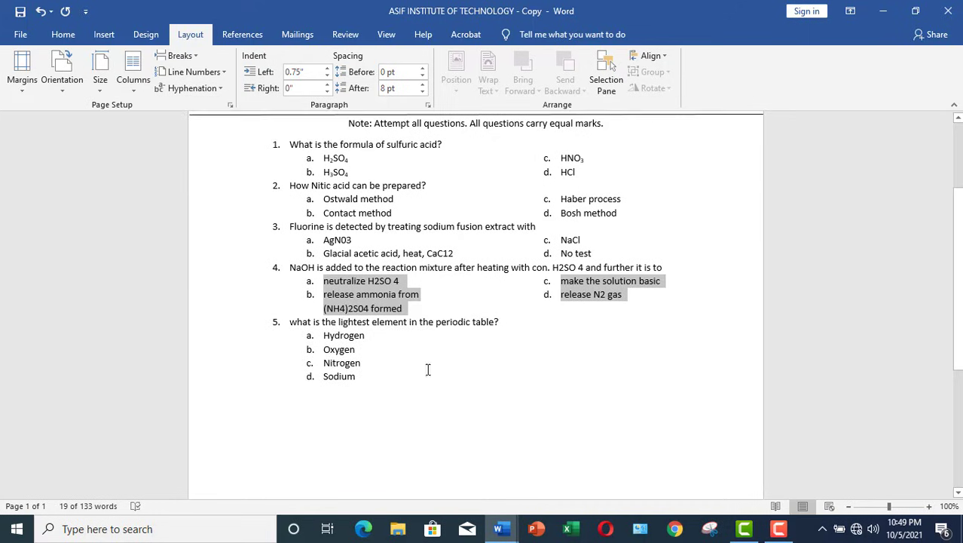
pyautogui.moveTo(323, 335); pyautogui.dragTo(356, 377)
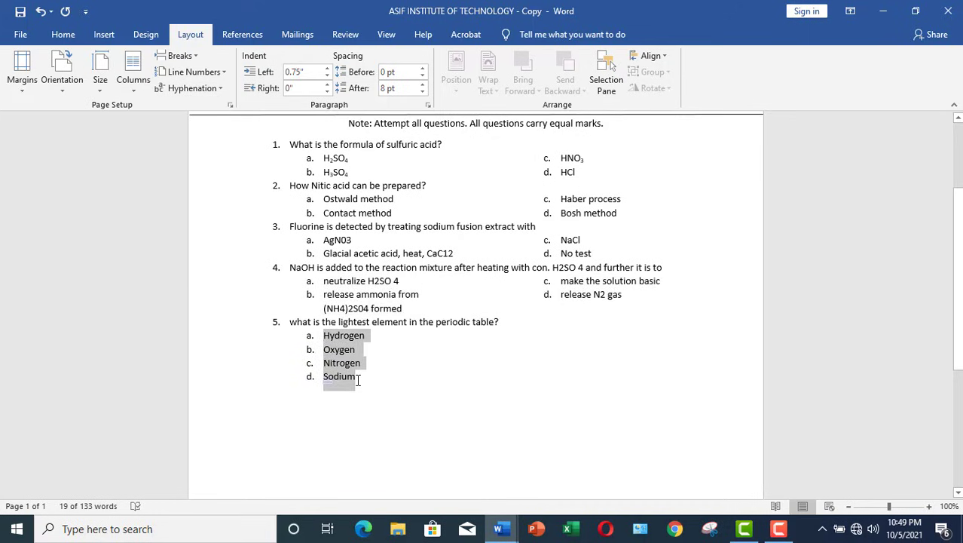
pyautogui.click(134, 79)
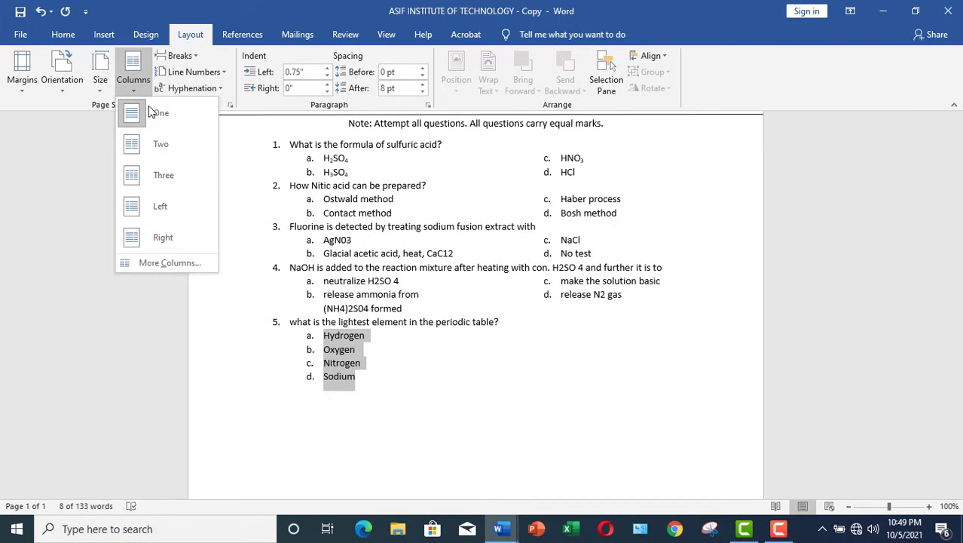
pyautogui.click(161, 146)
pyautogui.scroll(3, 656, 430)
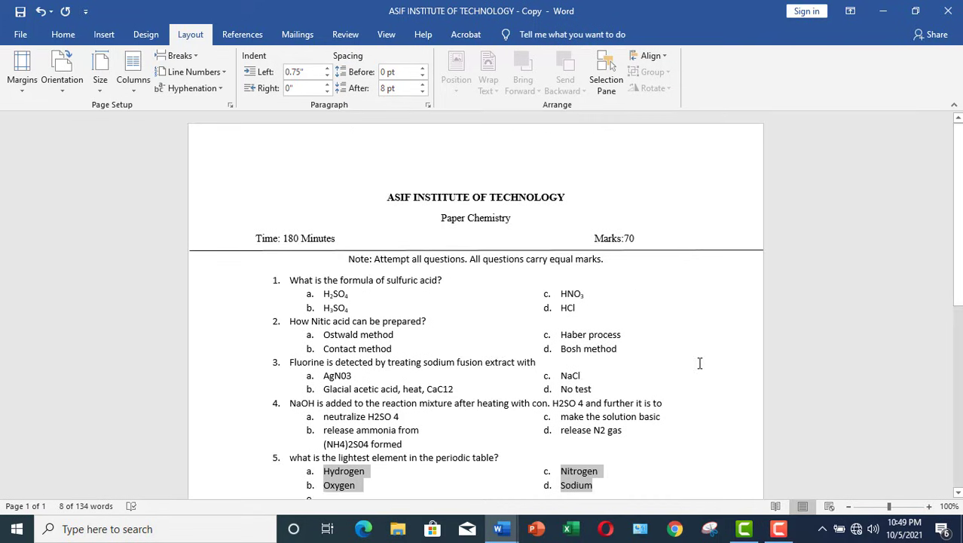
pyautogui.scroll(-10, 699, 363)
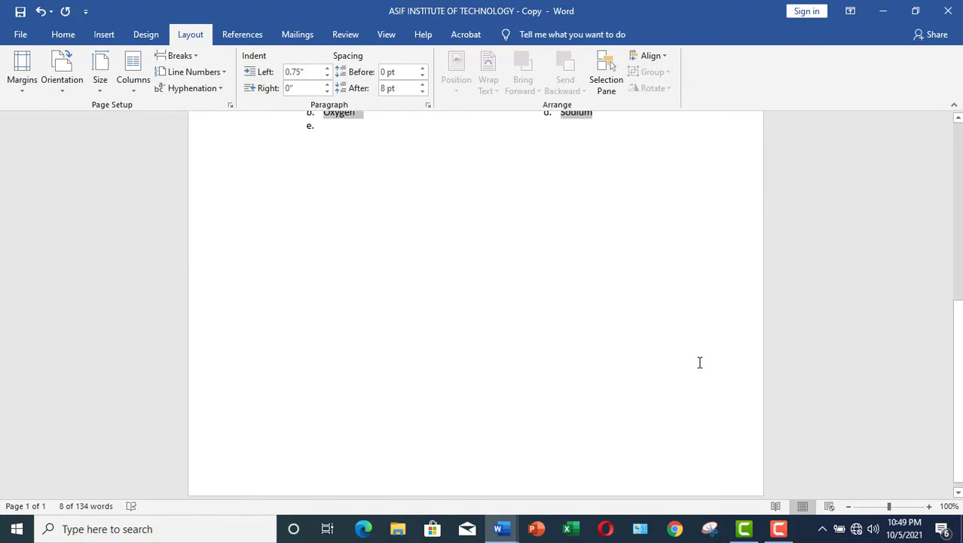
pyautogui.scroll(8, 699, 362)
pyautogui.scroll(-5, 699, 363)
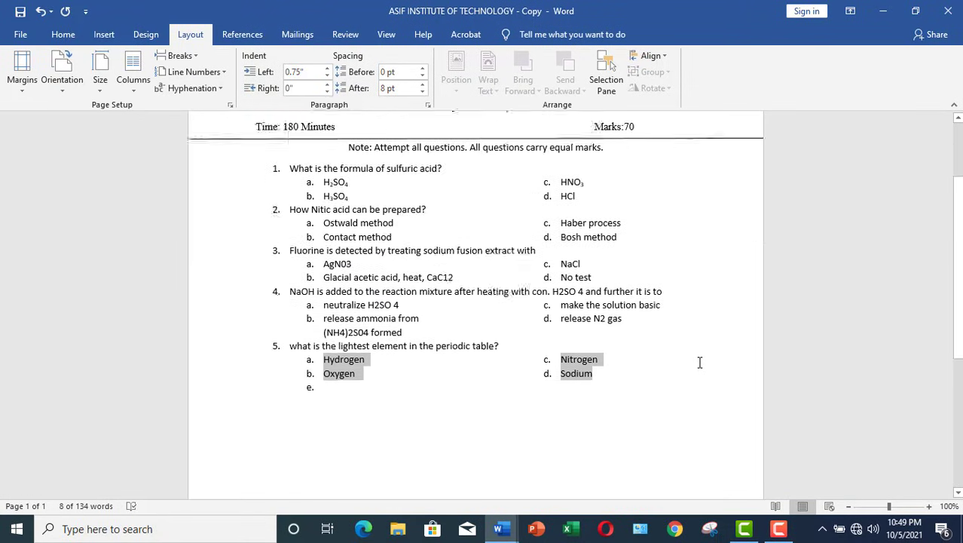
pyautogui.scroll(5, 683, 395)
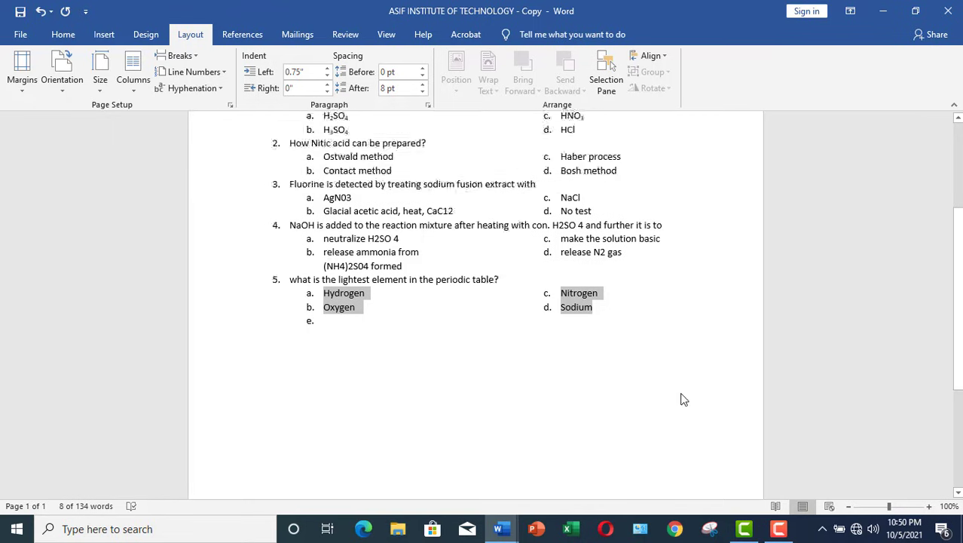